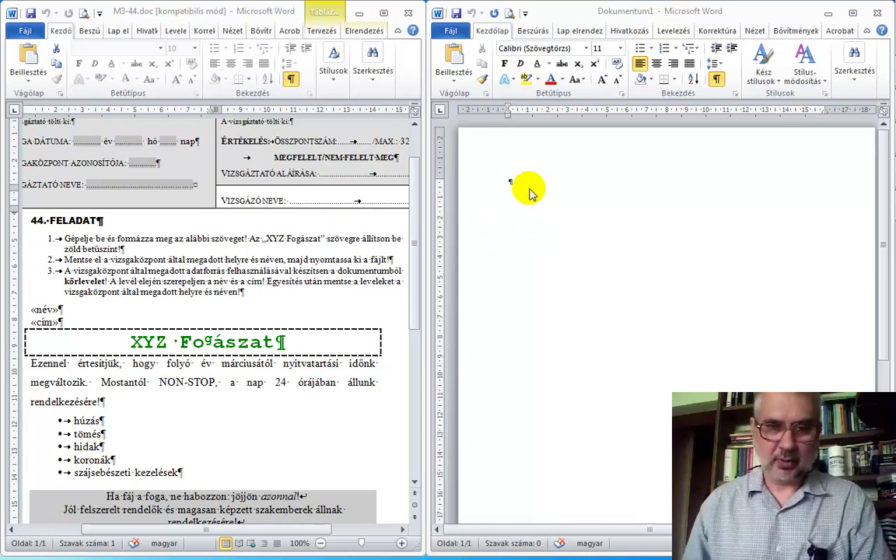
Add another empty paragraph and put the cursor back on the second line
key("Return")
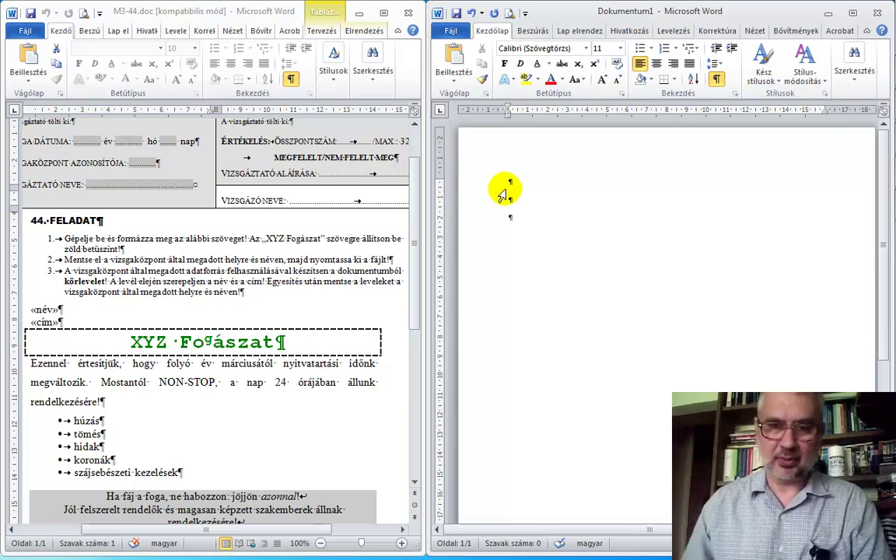
left_click(492, 200)
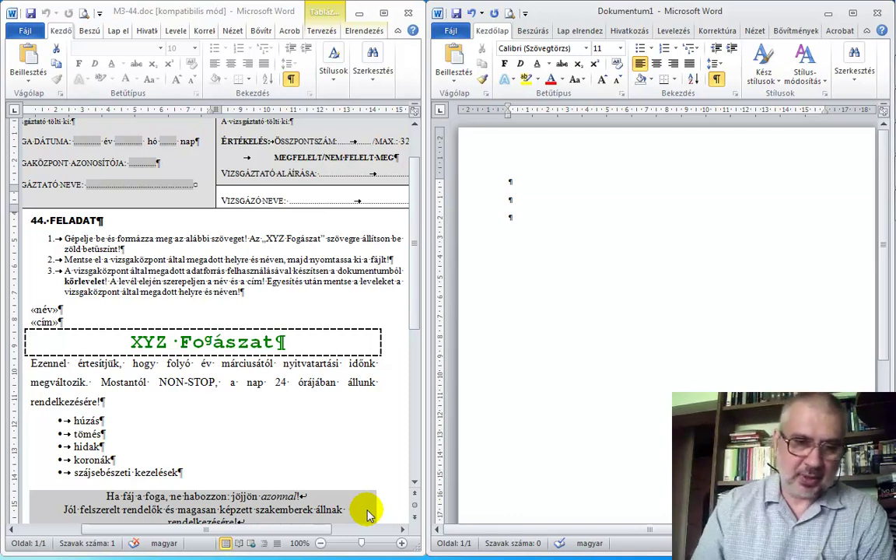
left_click(413, 300)
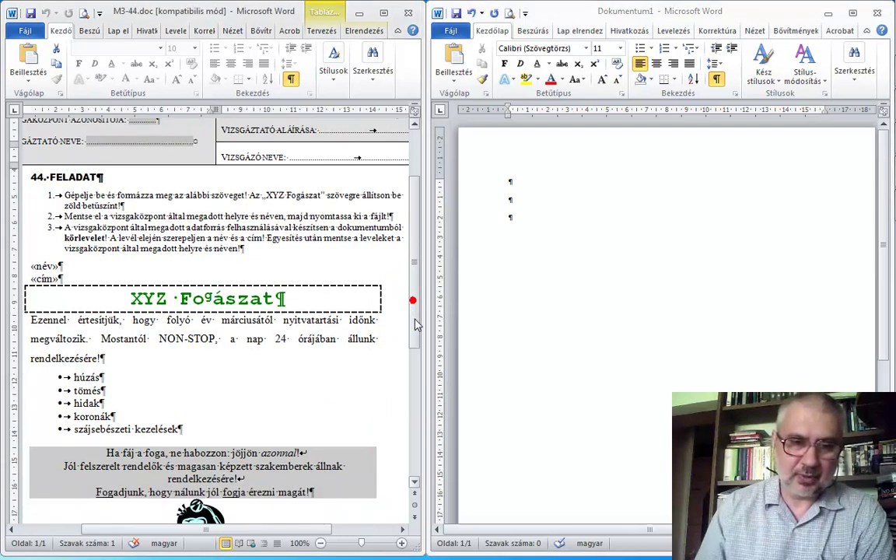
scroll(414, 377, "down", 1)
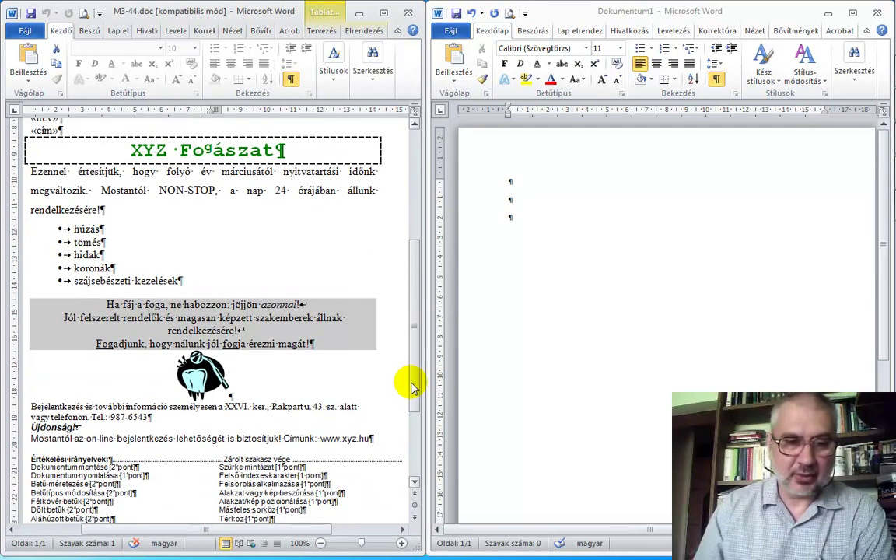
scroll(413, 387, "down", 2)
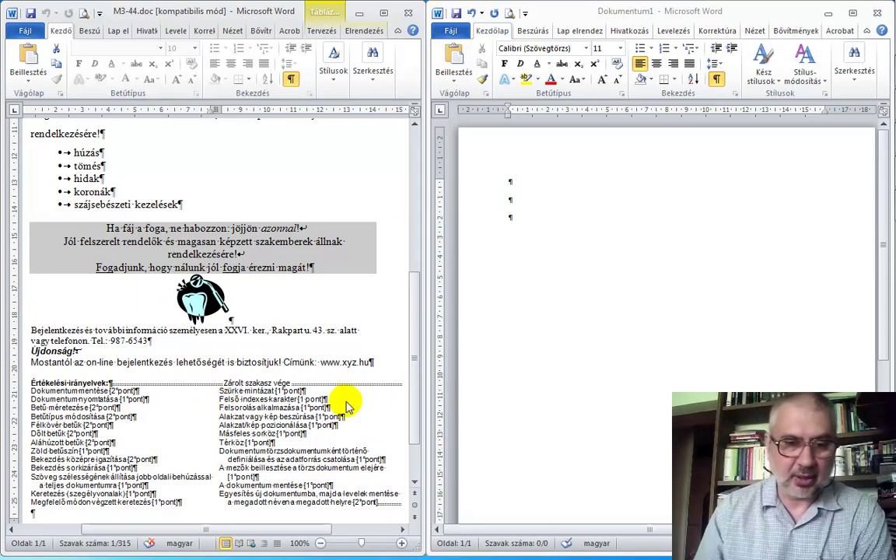
left_click_drag(413, 407, 411, 414)
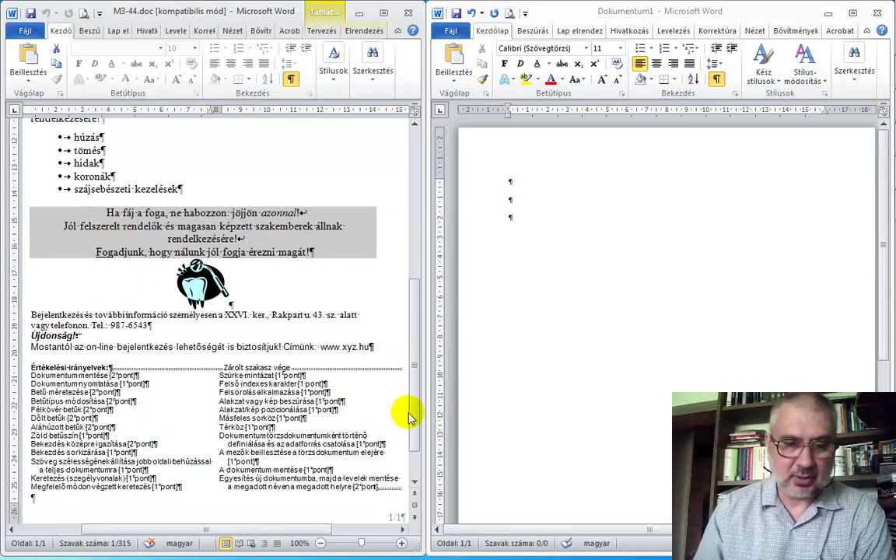
scroll(411, 415, "up", 1)
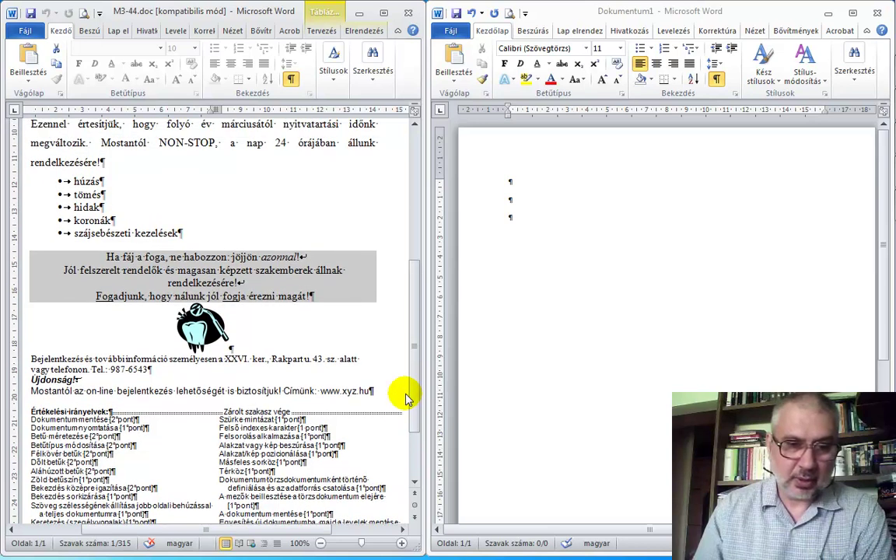
scroll(405, 398, "down", 1)
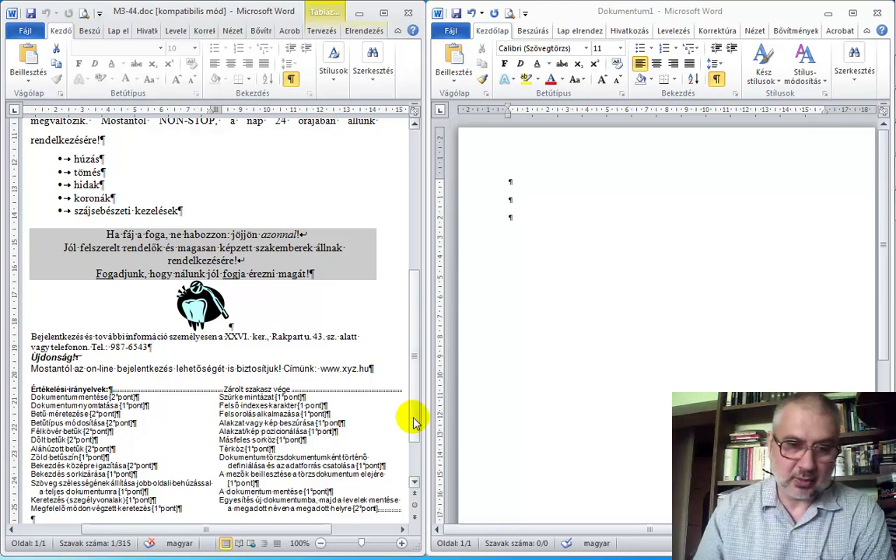
scroll(410, 416, "up", 2)
scroll(410, 416, "up", 1)
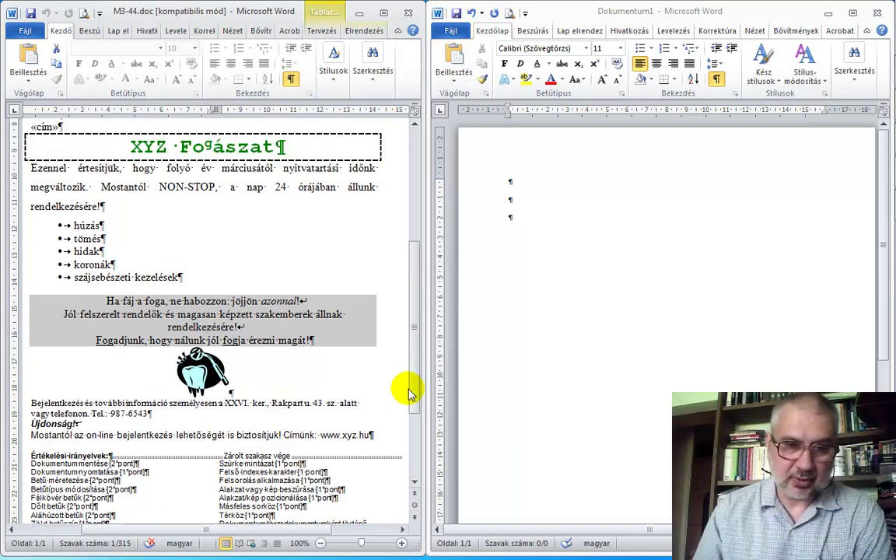
scroll(410, 389, "up", 1)
scroll(409, 389, "down", 2)
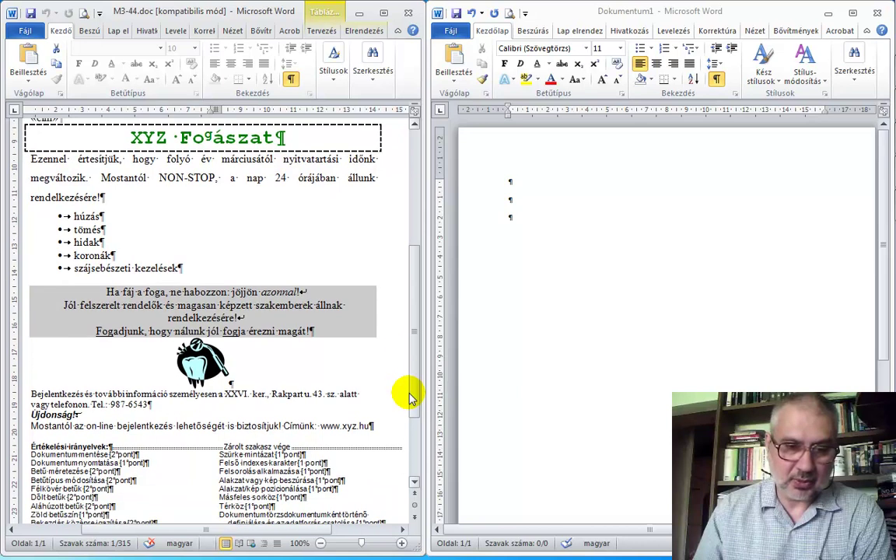
scroll(406, 409, "down", 2)
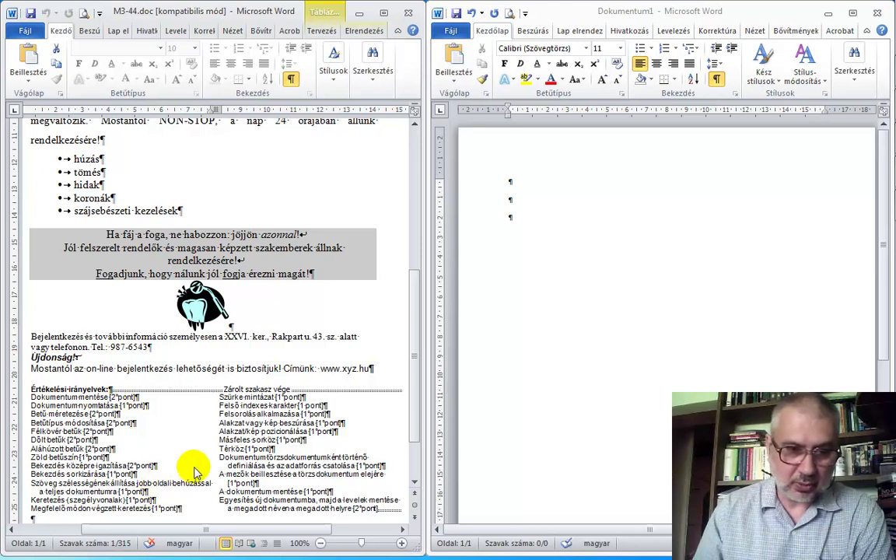
scroll(420, 389, "down", 1)
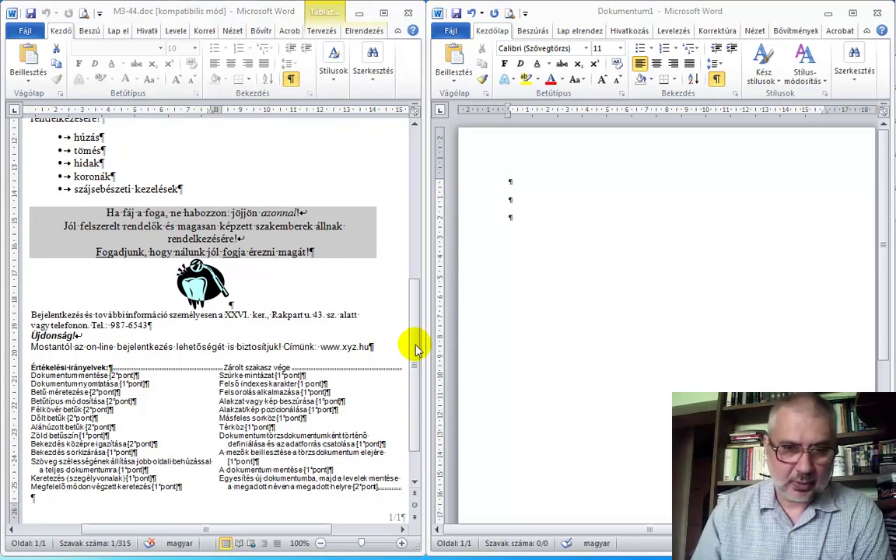
left_click_drag(416, 351, 419, 316)
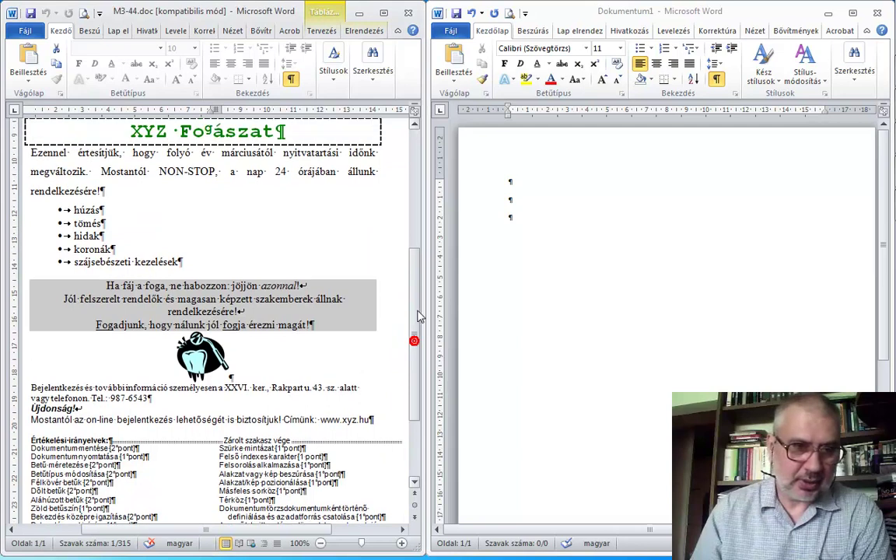
scroll(420, 306, "up", 1)
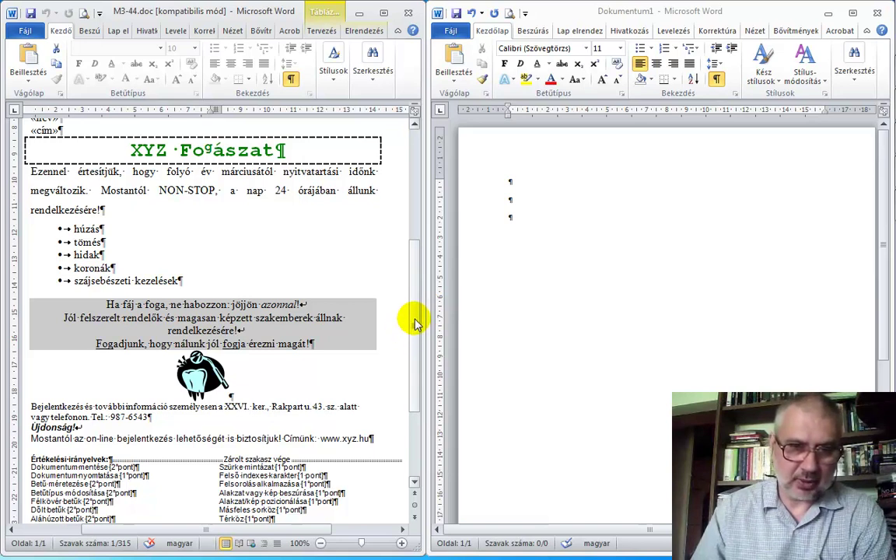
left_click_drag(414, 316, 421, 266)
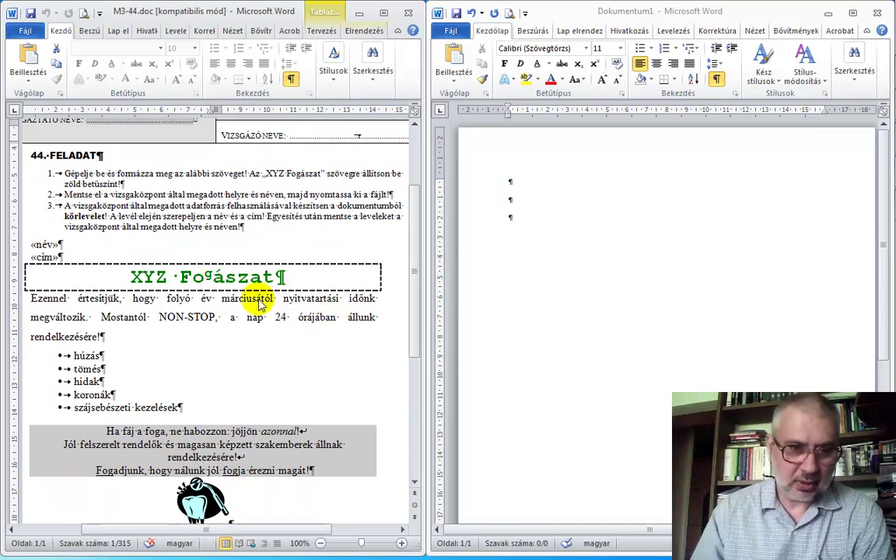
left_click_drag(412, 312, 418, 343)
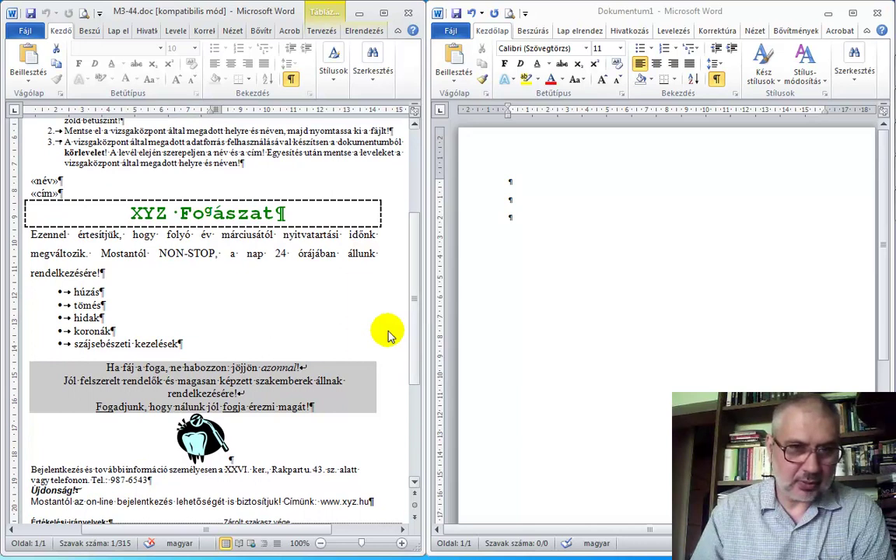
scroll(240, 245, "up", 3)
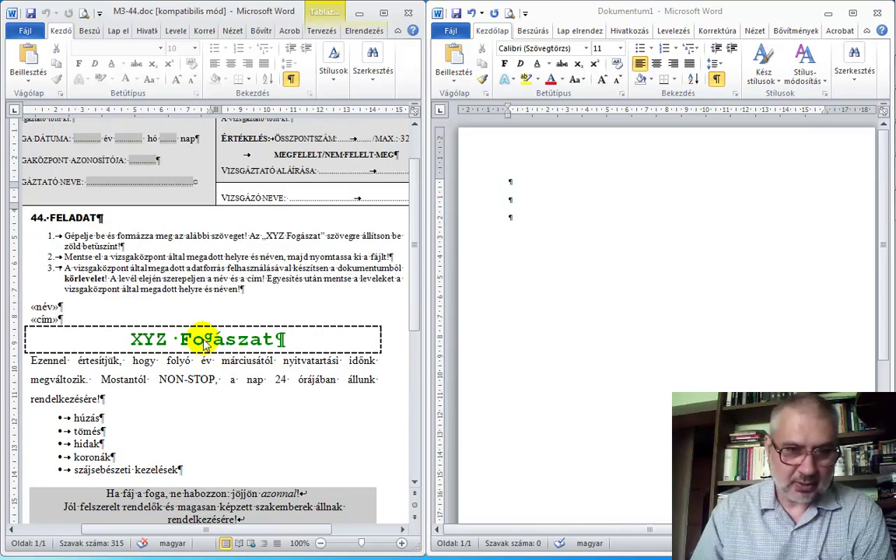
mouse_move(415, 325)
left_mouse_down()
mouse_move(415, 381)
mouse_move(389, 385)
left_mouse_up()
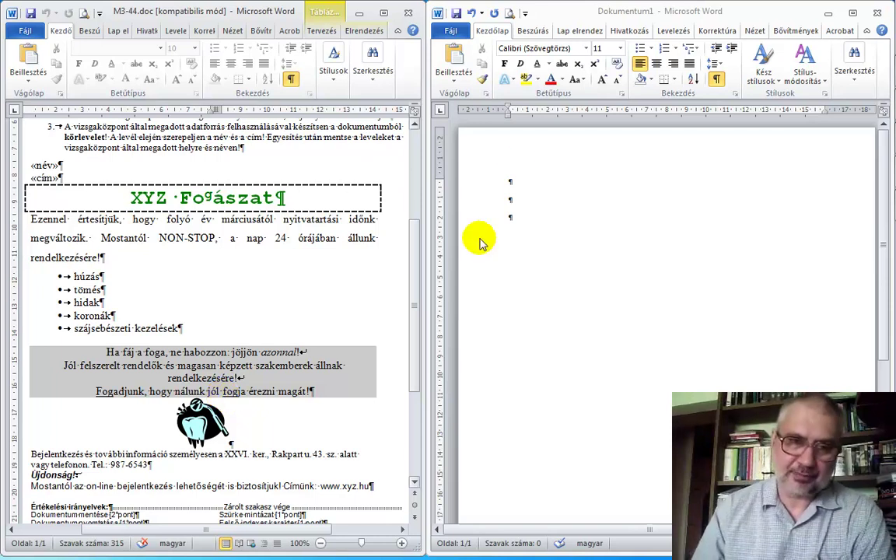
Add a fourth empty paragraph to the new document
left_click(511, 201)
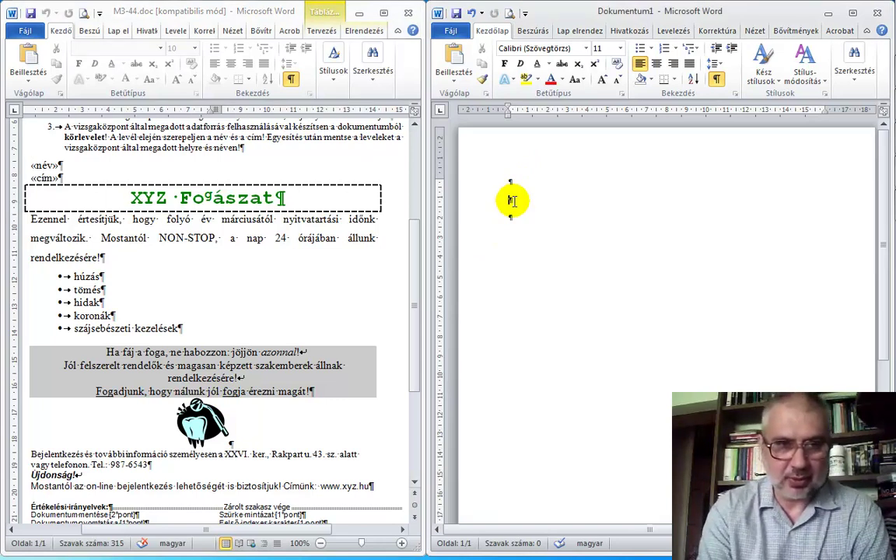
left_click(510, 218)
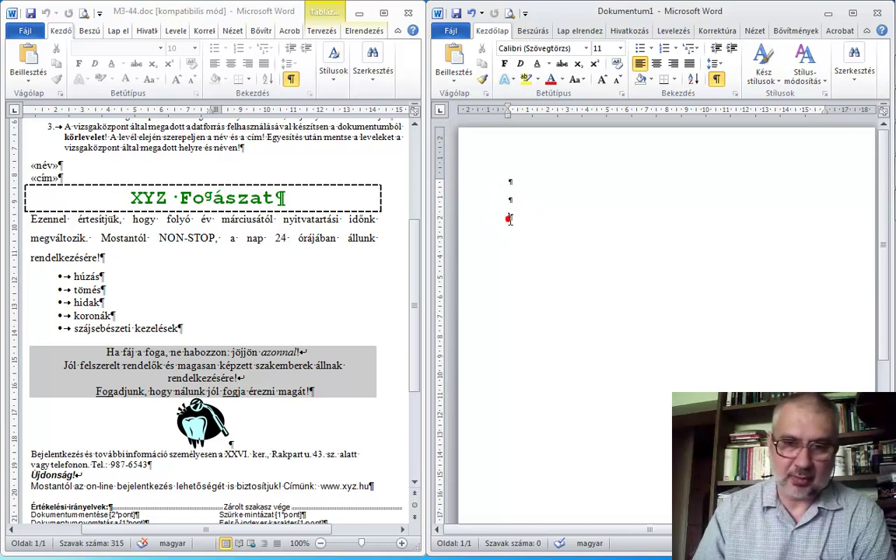
key("Return")
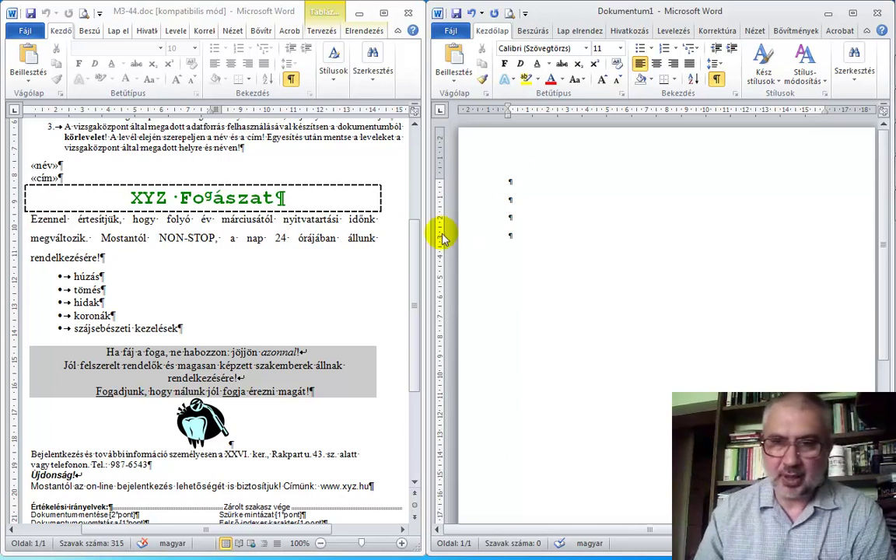
Set the four empty paragraphs to size 12, 1,0 line spacing, and less spacing after
left_click_drag(510, 179, 525, 236)
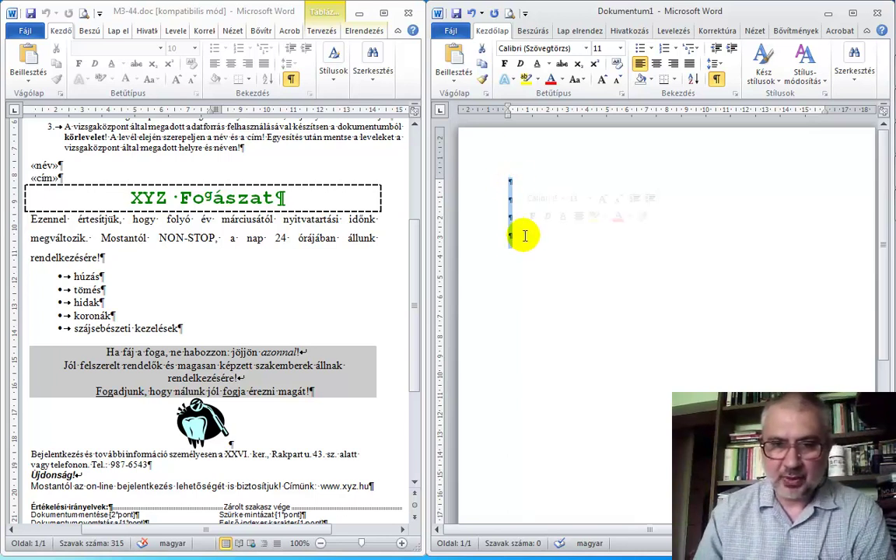
left_click(620, 49)
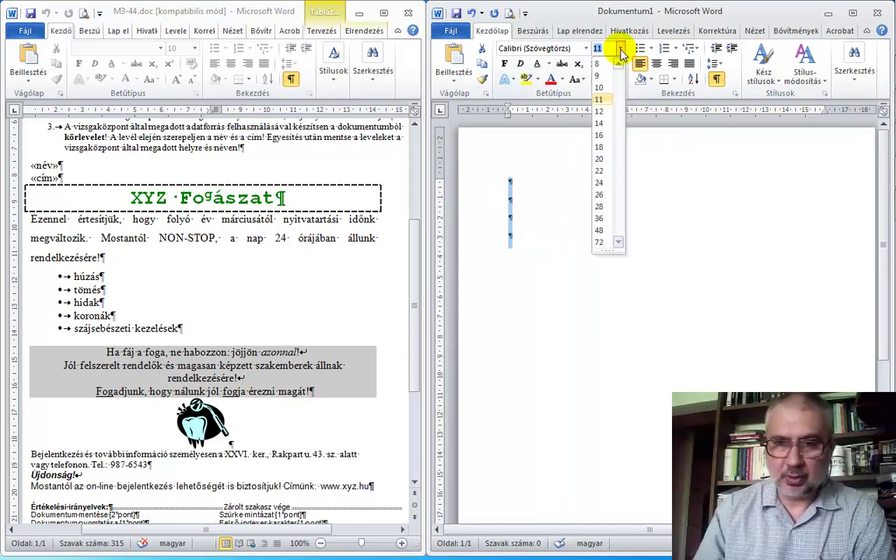
left_click(600, 111)
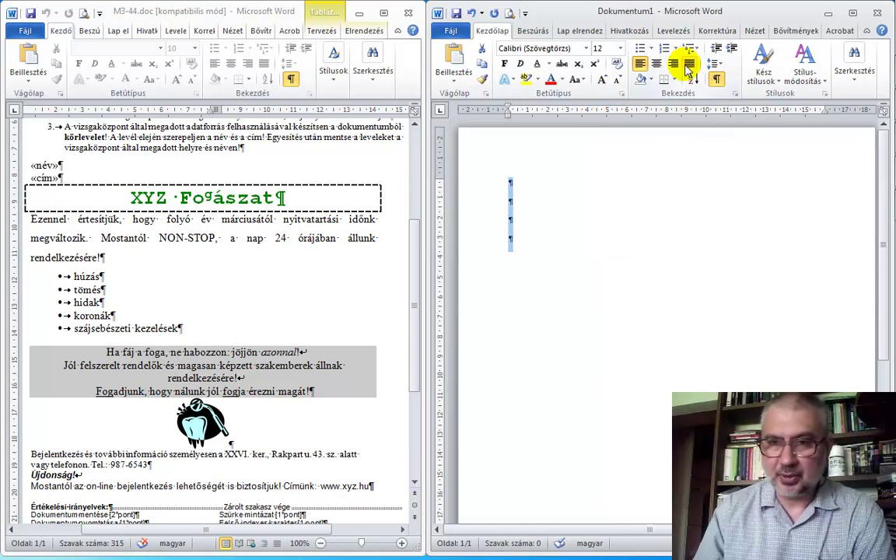
left_click(714, 64)
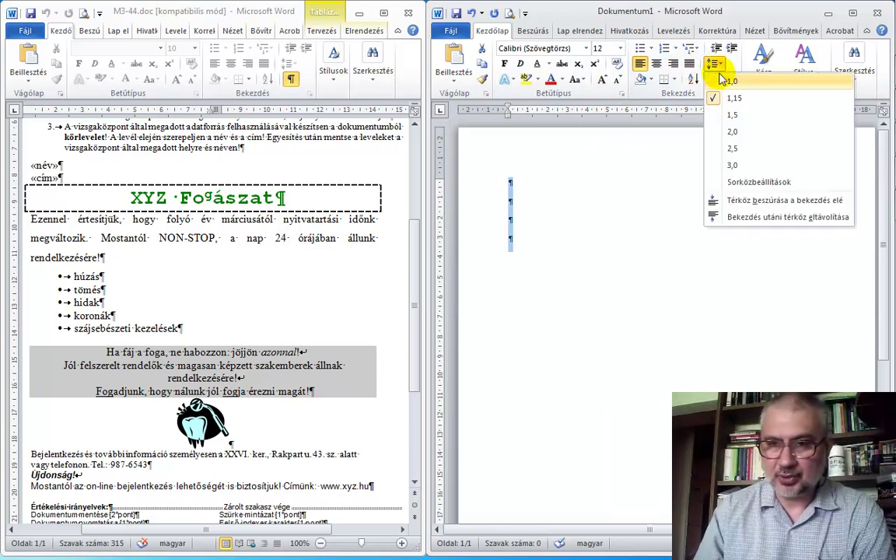
left_click(730, 81)
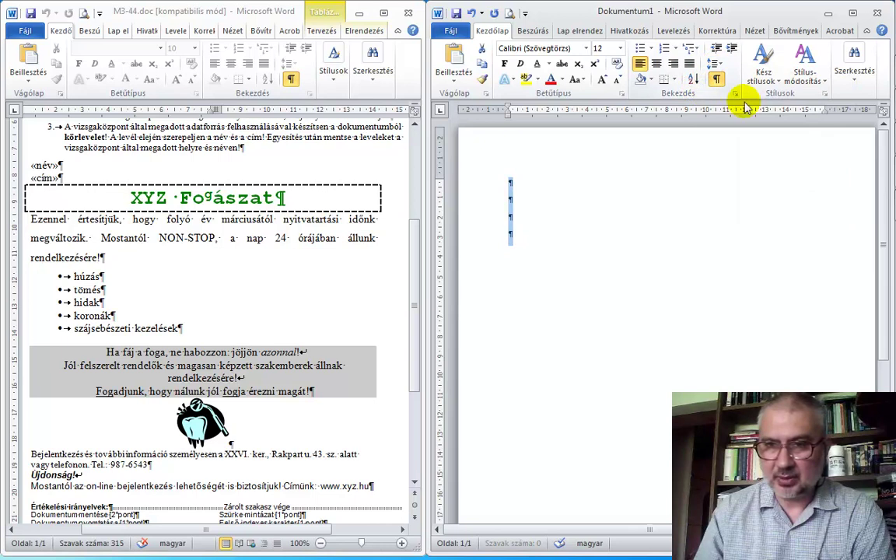
left_click(736, 93)
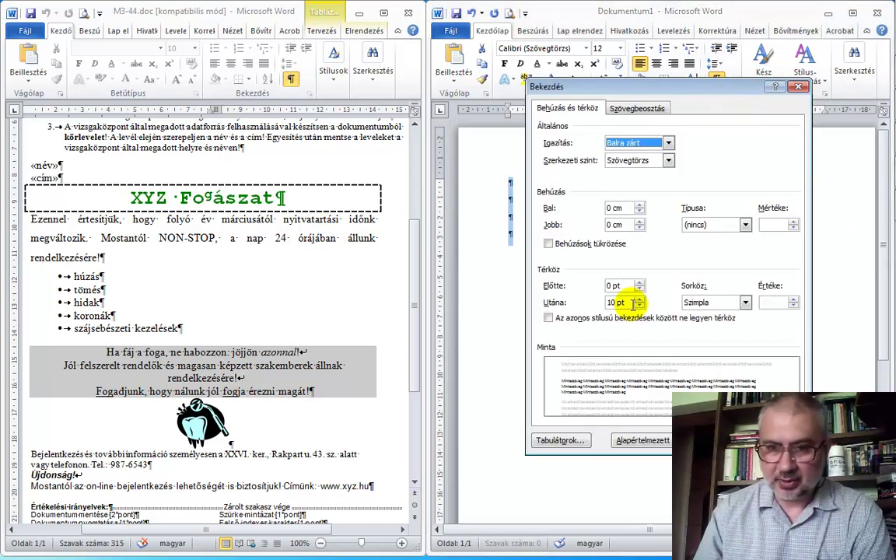
left_click(638, 306)
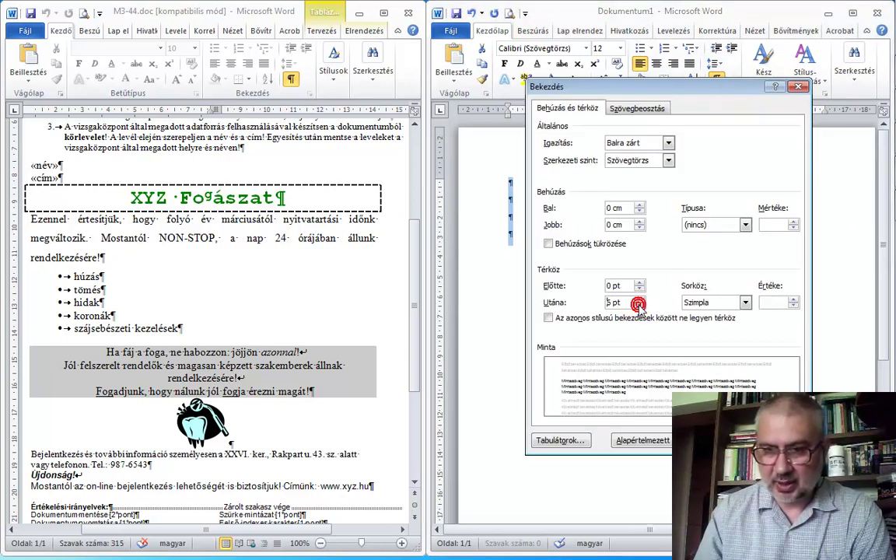
left_click(708, 440)
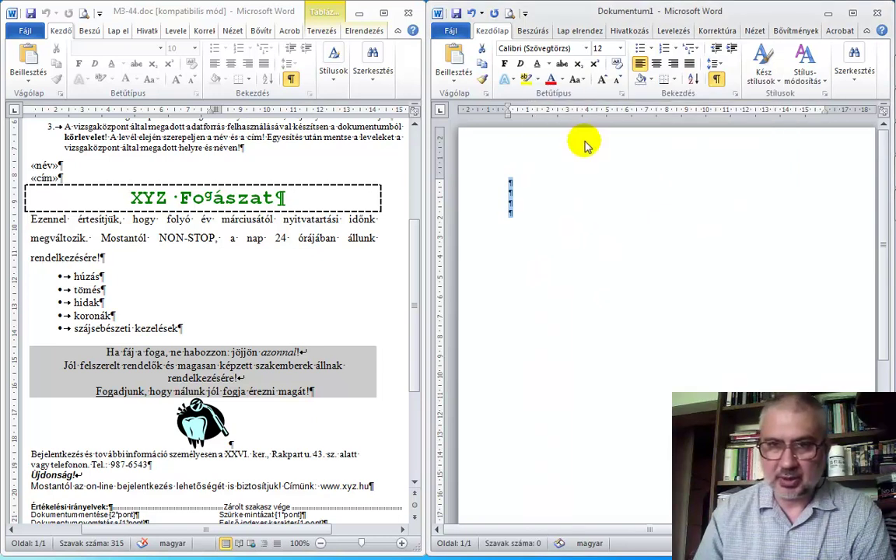
Switch the font to Times New Roman and start typing 'XYZ Foga' on the second line
left_click(586, 49)
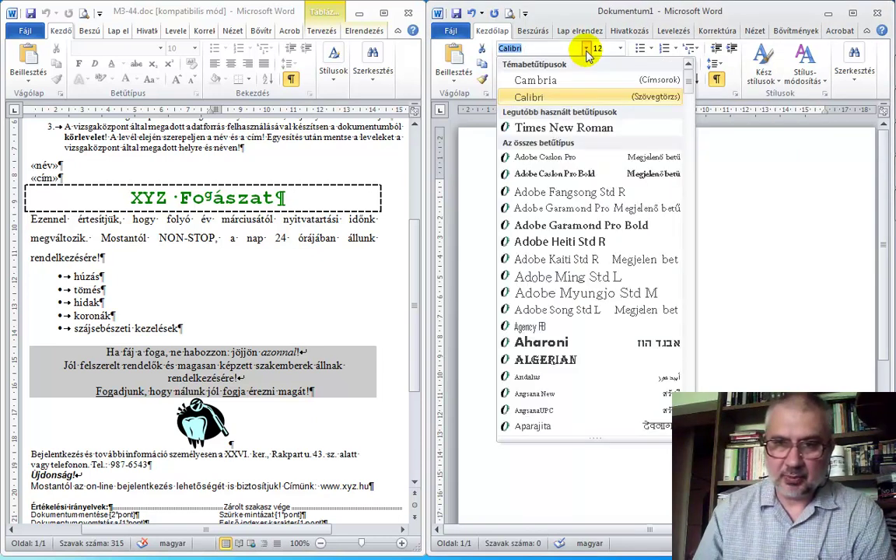
left_click(565, 127)
left_click(517, 193)
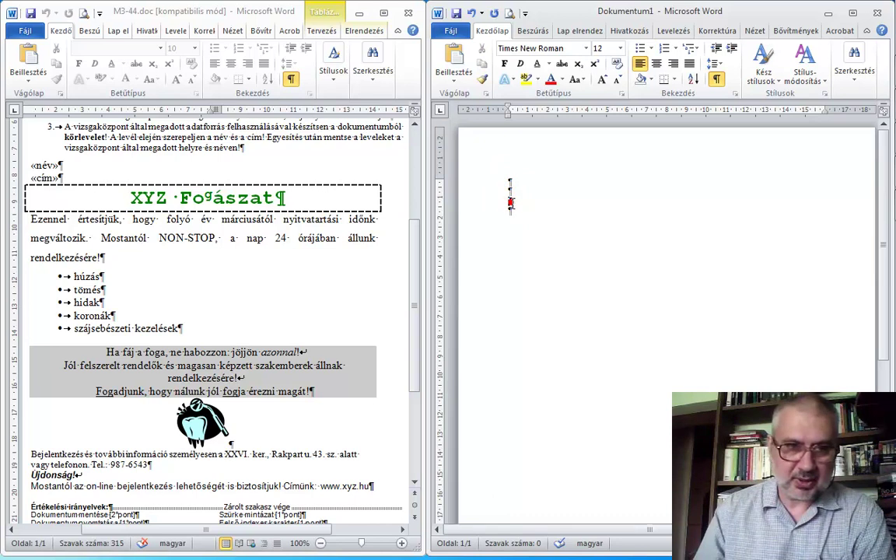
left_click(511, 204)
left_click(511, 204)
left_click(511, 204)
left_click(511, 204)
type("XYZ")
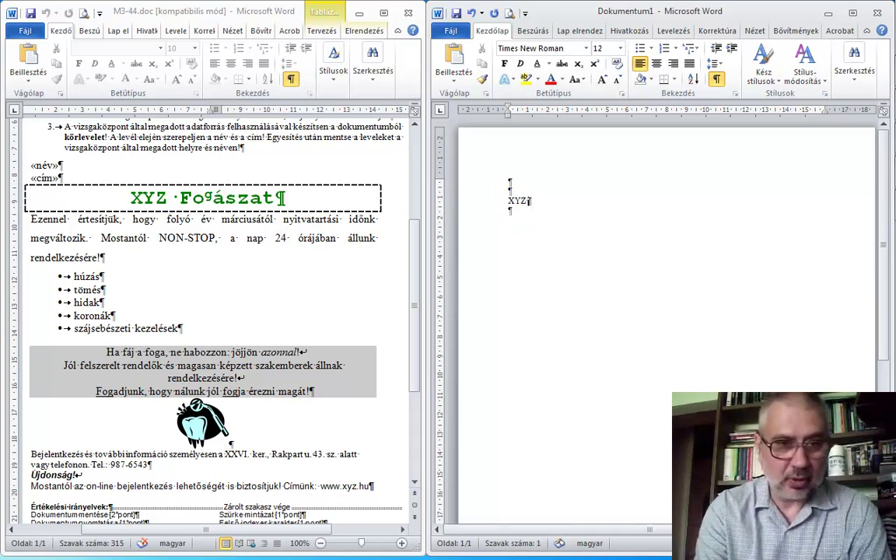
type(" Foga")
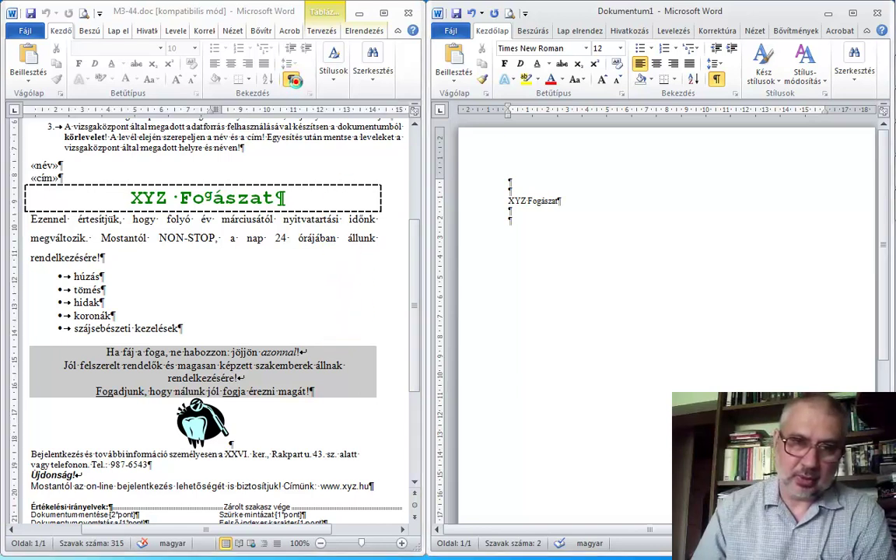
Toggle Show/Hide ¶ in the reference letter window, ending with formatting marks hidden
left_click(293, 80)
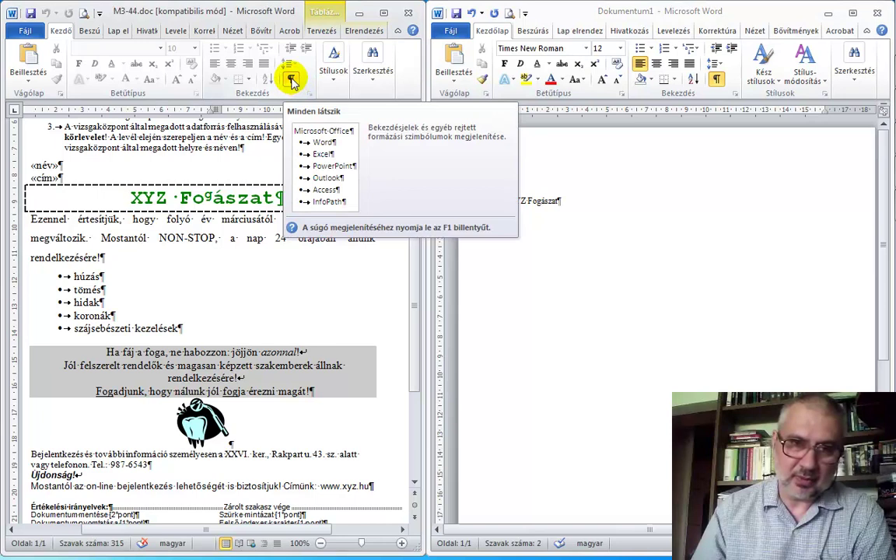
left_click(294, 80)
left_click(293, 80)
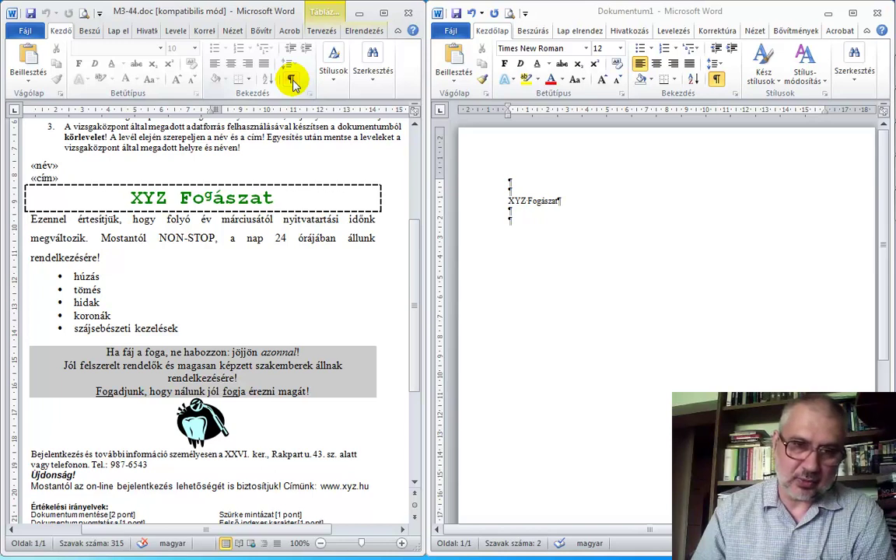
left_click(294, 80)
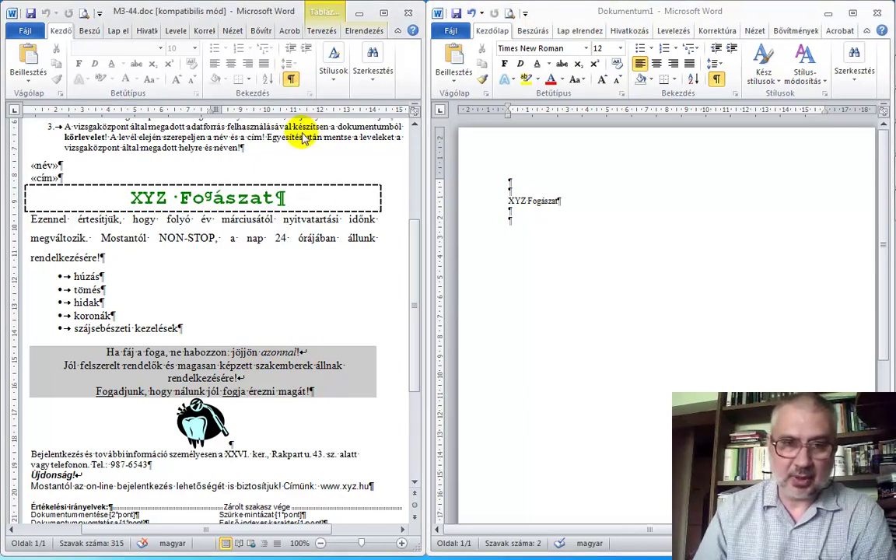
left_click(292, 81)
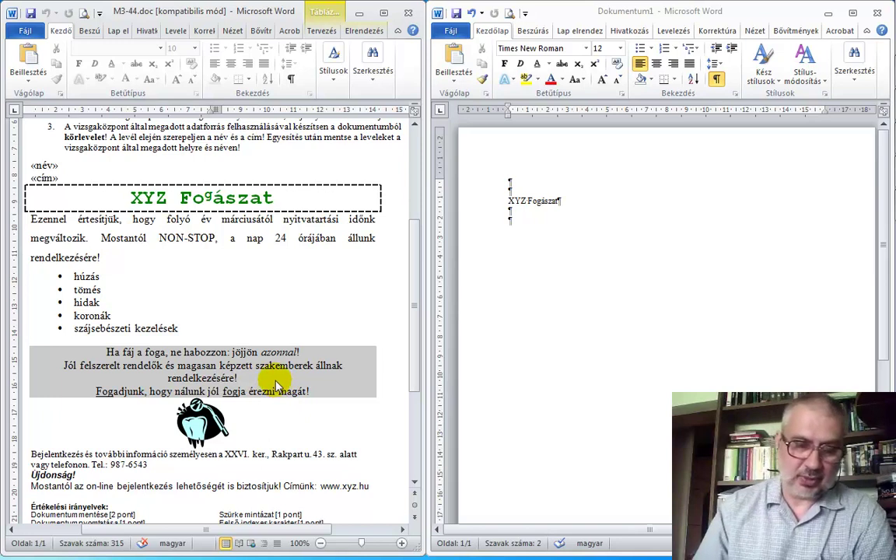
Turn Show/Hide ¶ back on in the left reference letter window
left_click(292, 80)
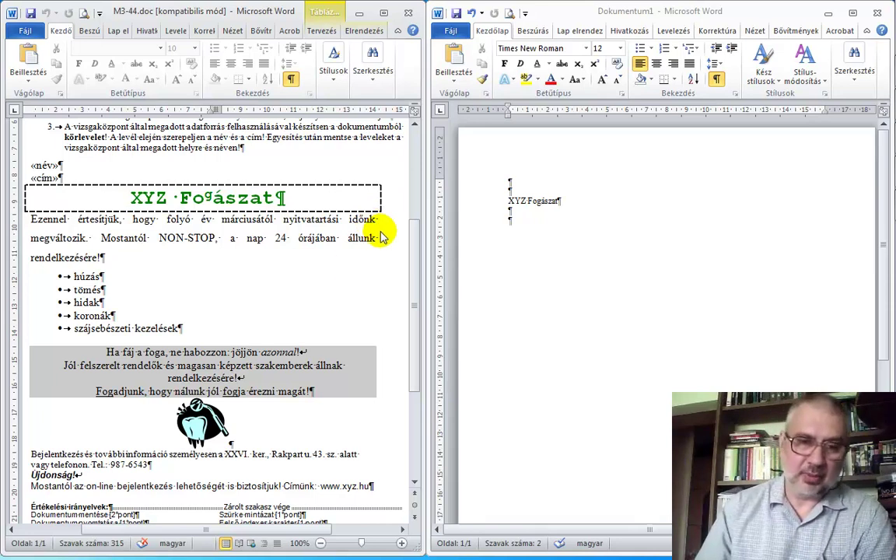
scroll(280, 331, "down", 2)
scroll(233, 350, "up", 5)
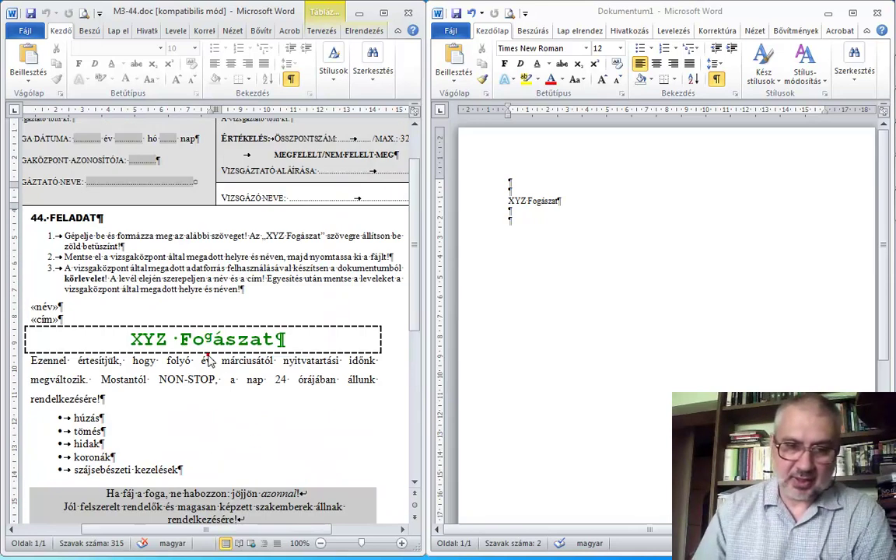
scroll(208, 360, "down", 3)
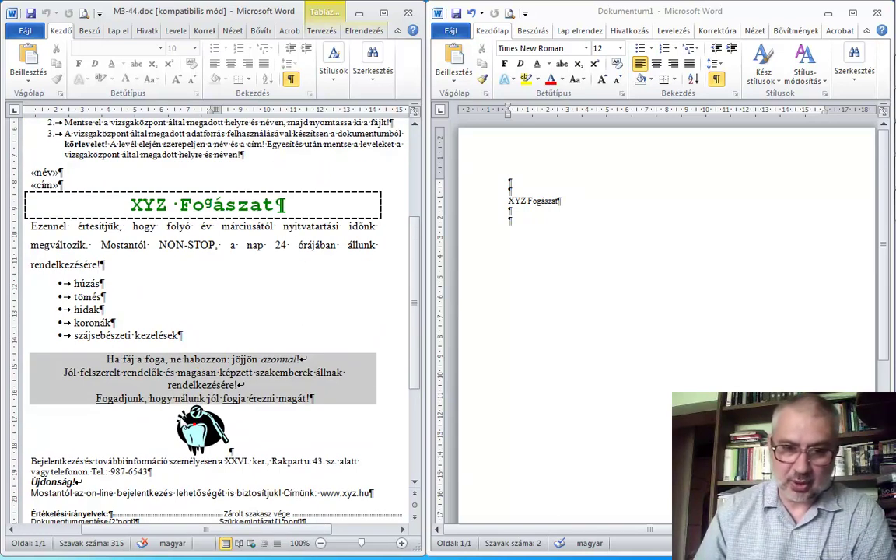
scroll(182, 420, "up", 3)
scroll(182, 416, "down", 1)
scroll(175, 414, "down", 3)
scroll(196, 411, "up", 4)
scroll(194, 410, "down", 3)
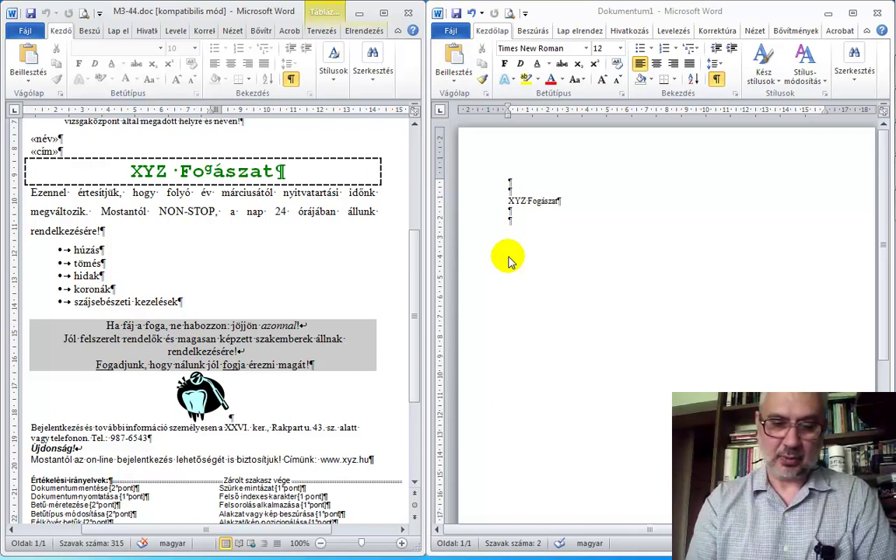
Paste the copied letter text below the title in the new document
key("ctrl+v")
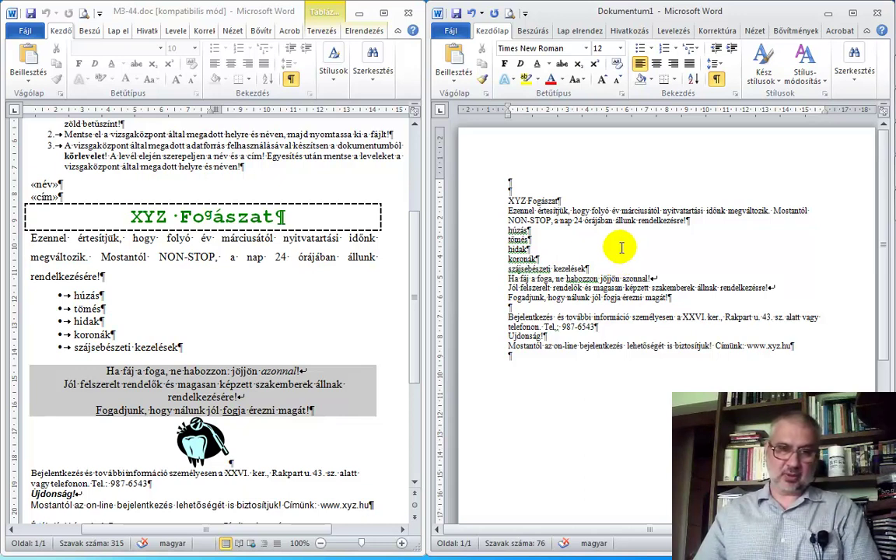
left_click_drag(409, 265, 414, 270)
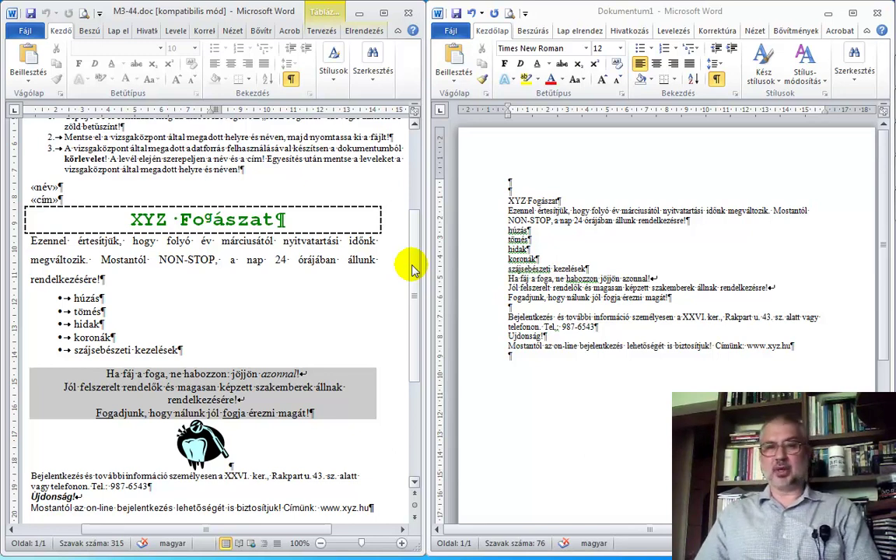
mouse_move(415, 268)
left_mouse_down()
mouse_move(411, 329)
mouse_move(417, 289)
left_mouse_up()
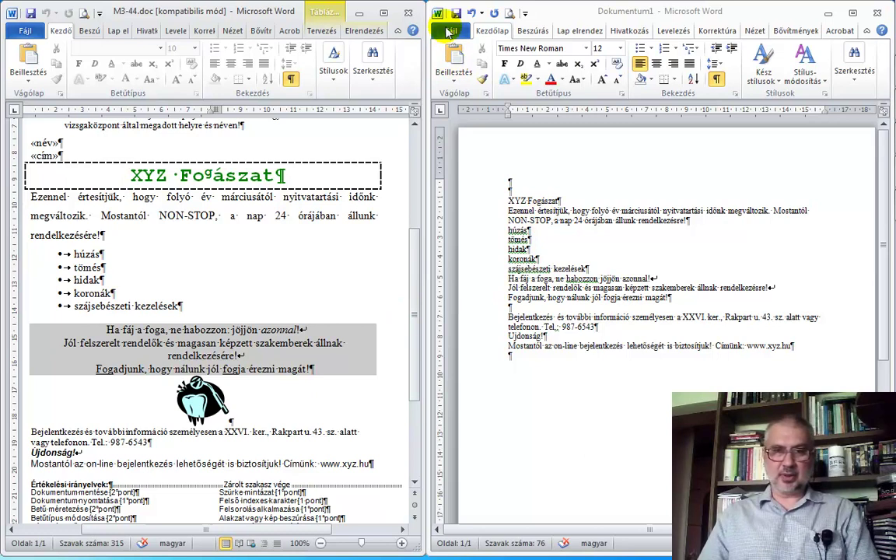
Use Save As to store the letter as 44_megold.docx
left_click(449, 31)
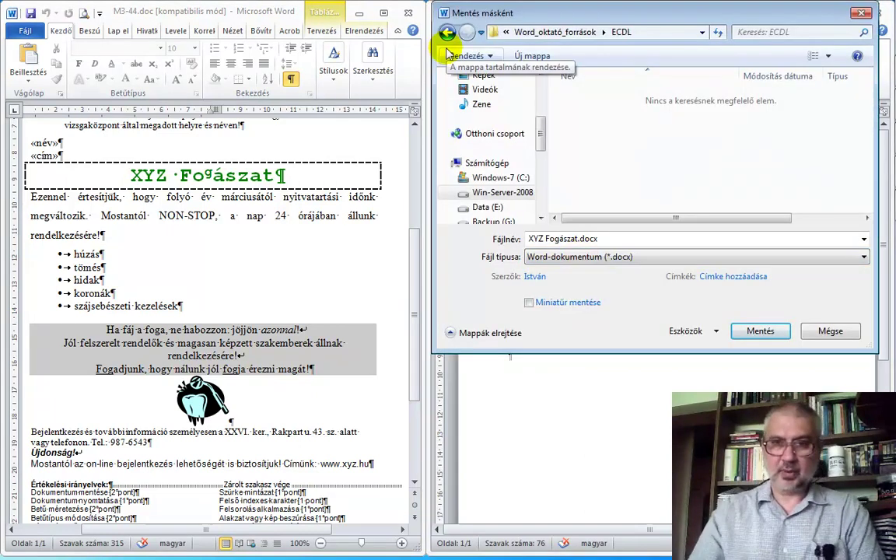
left_click(581, 164)
left_click(576, 241)
left_click(577, 240)
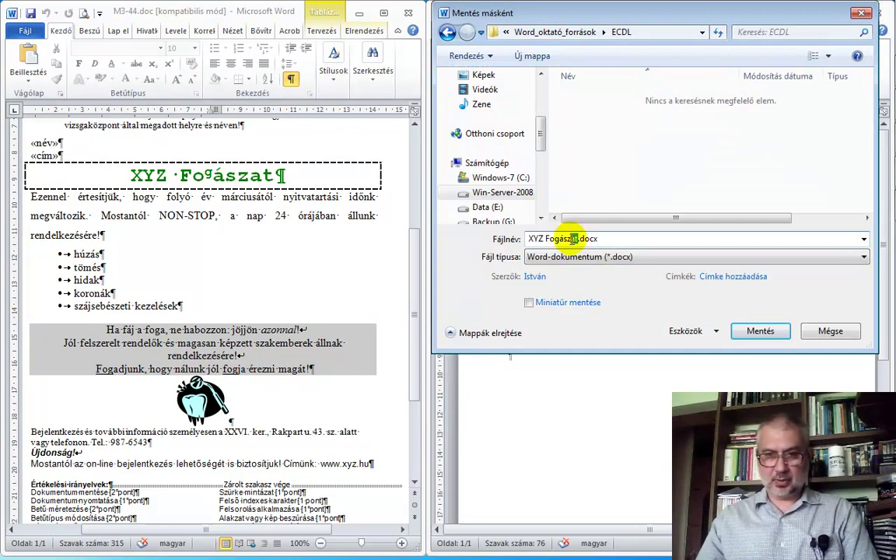
left_click_drag(577, 239, 510, 238)
type("4")
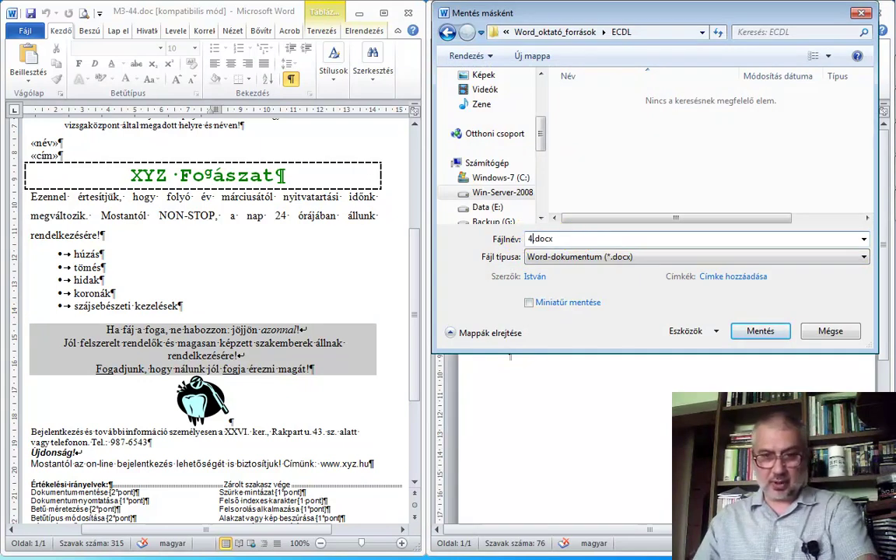
type("4_megold.d")
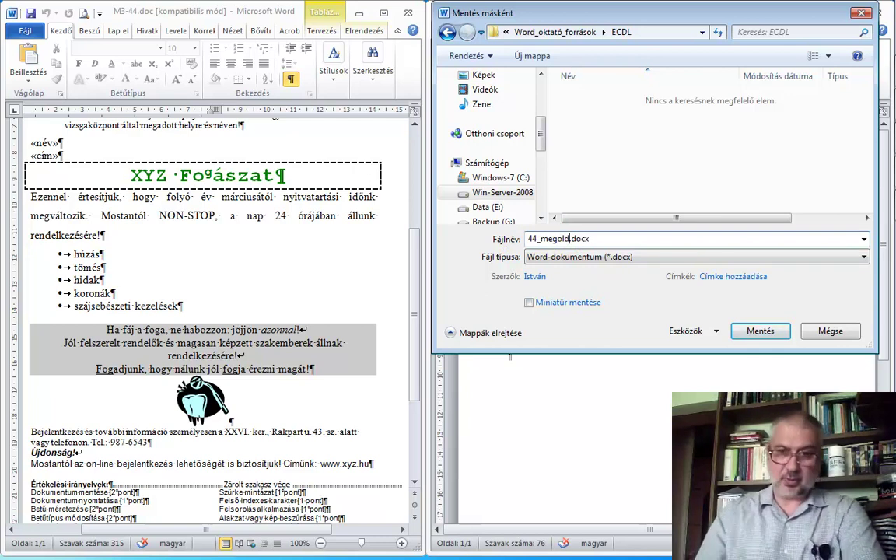
left_click(762, 333)
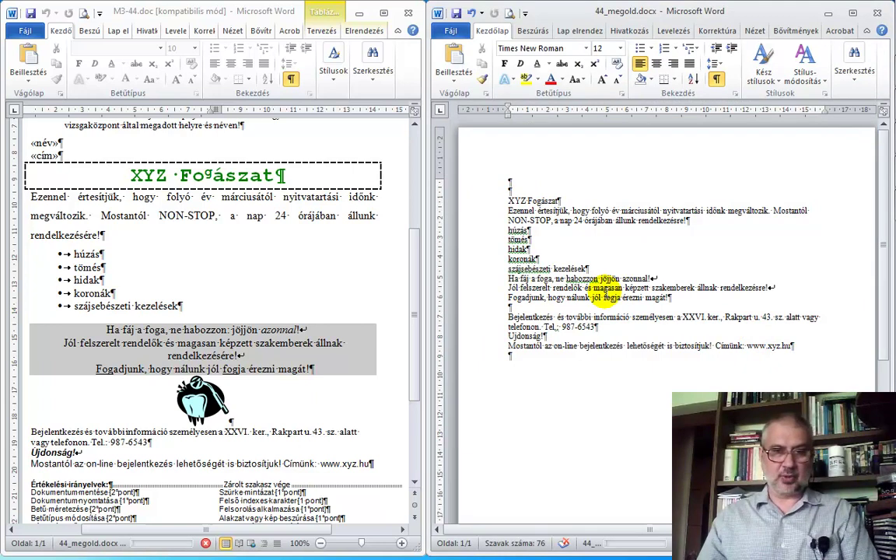
Center the 'XYZ Fogászat' title and enlarge it to 20 pt
left_click(717, 79)
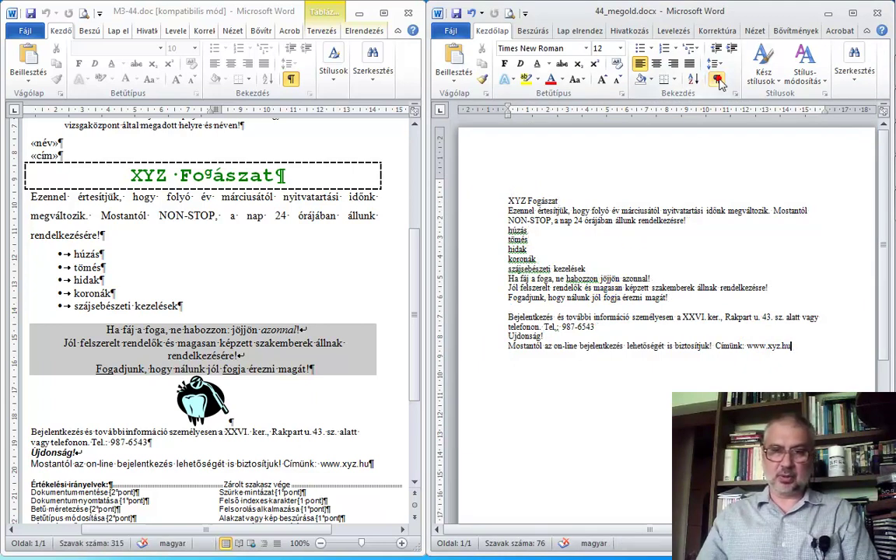
left_click(717, 81)
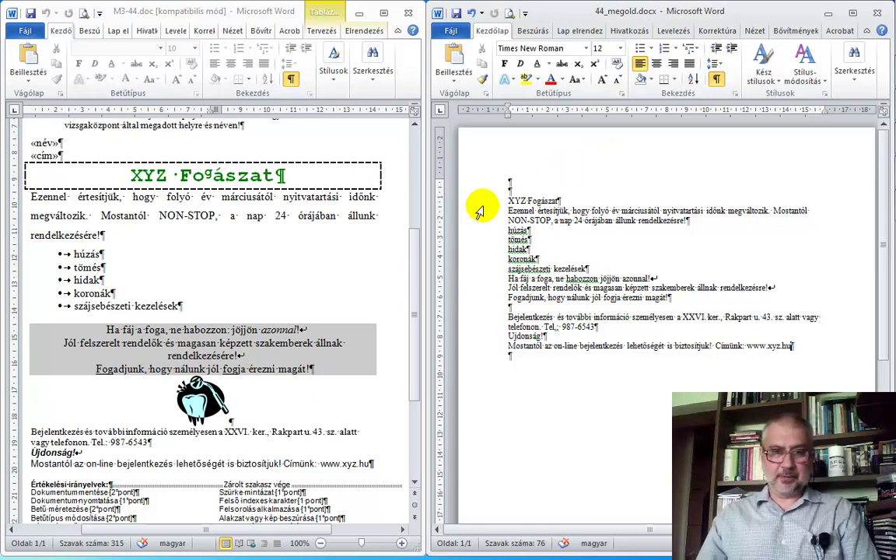
left_click(482, 207)
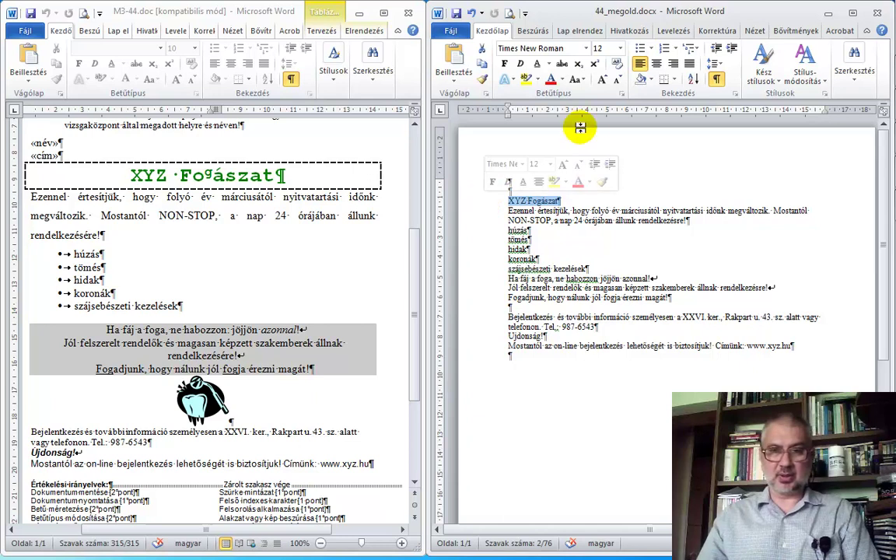
left_click(657, 63)
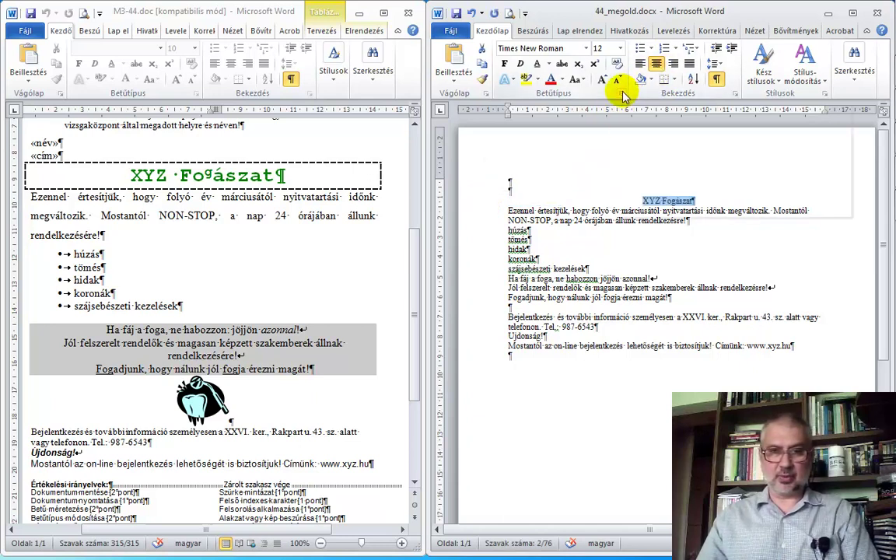
left_click(620, 48)
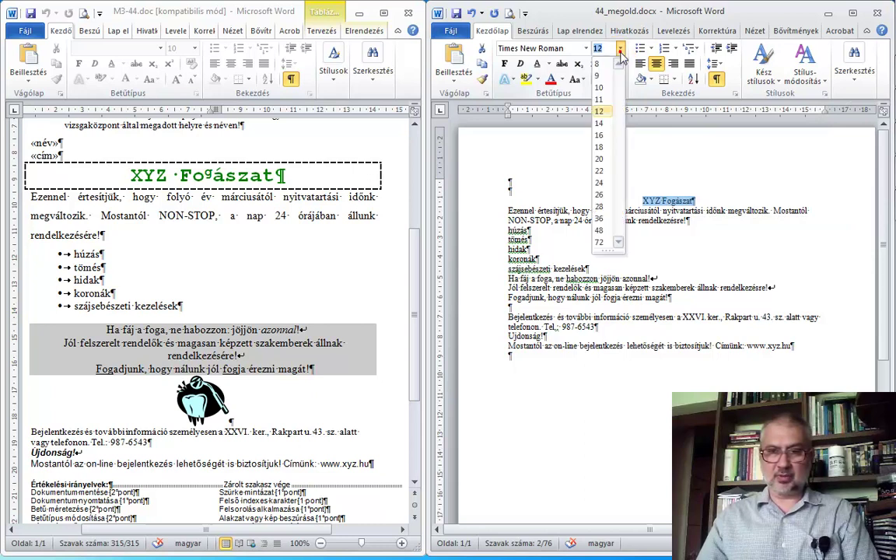
left_click(600, 148)
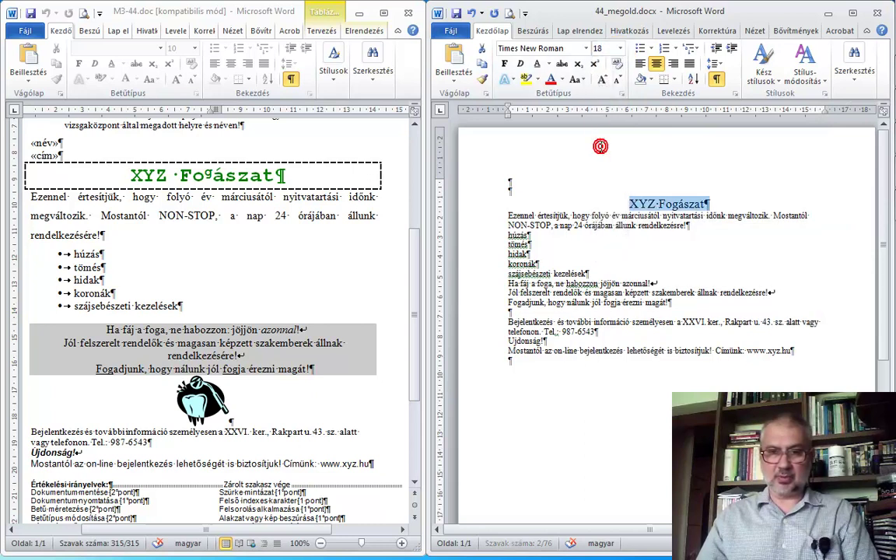
left_click(620, 48)
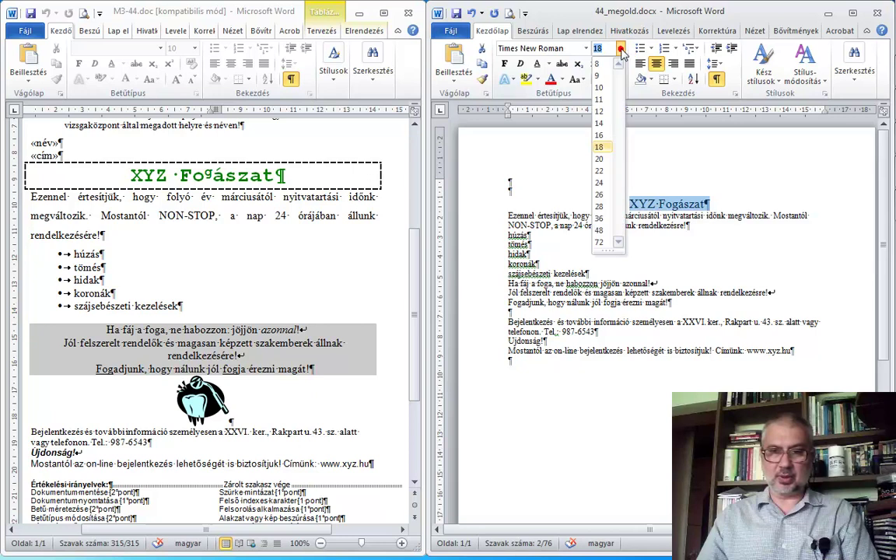
left_click(614, 159)
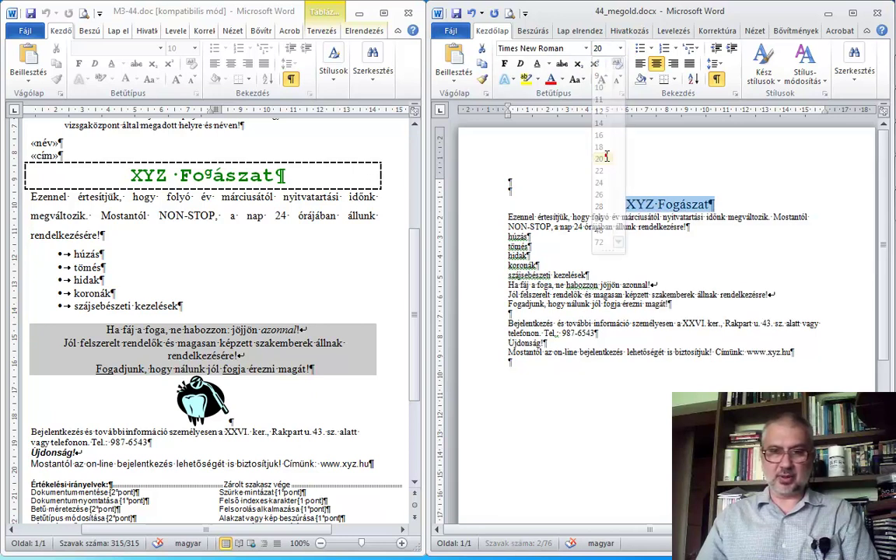
left_click(513, 217)
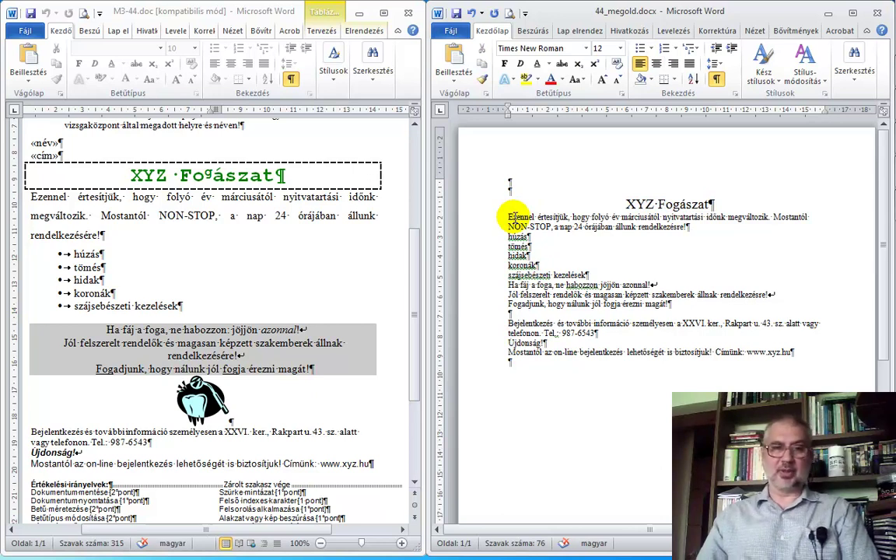
Justify the Ezennel paragraph and widen its line spacing beyond double
left_click(690, 64)
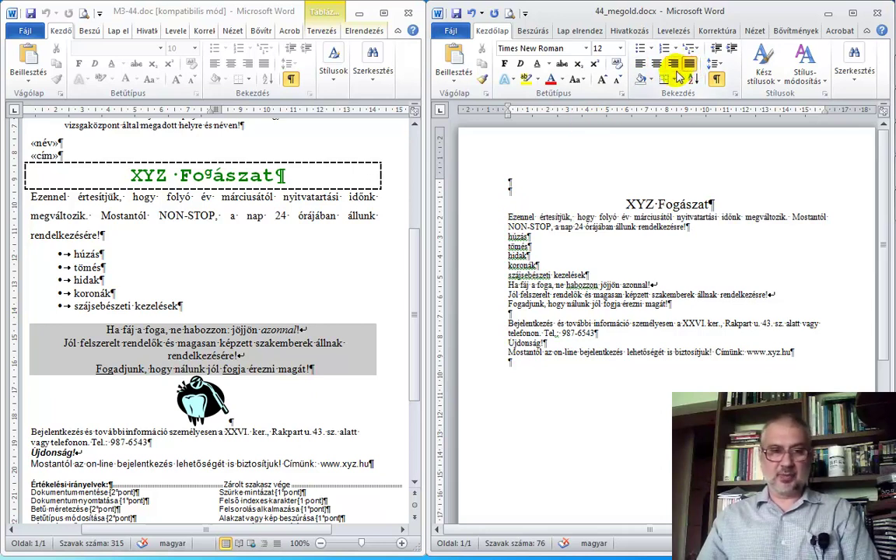
left_click(722, 68)
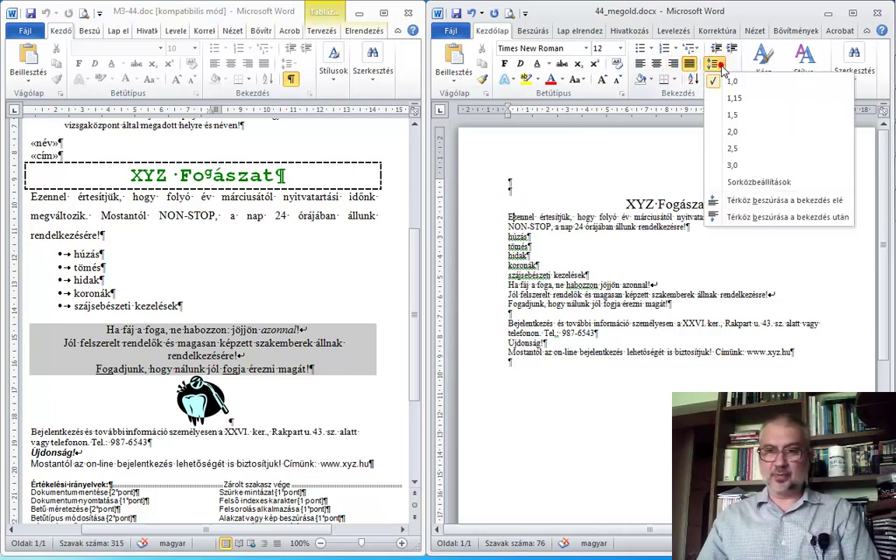
left_click(729, 134)
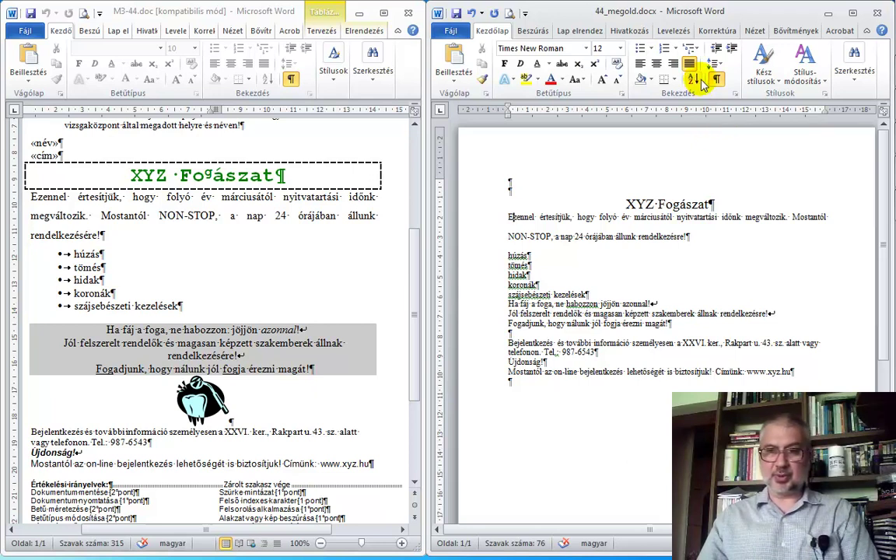
left_click(722, 65)
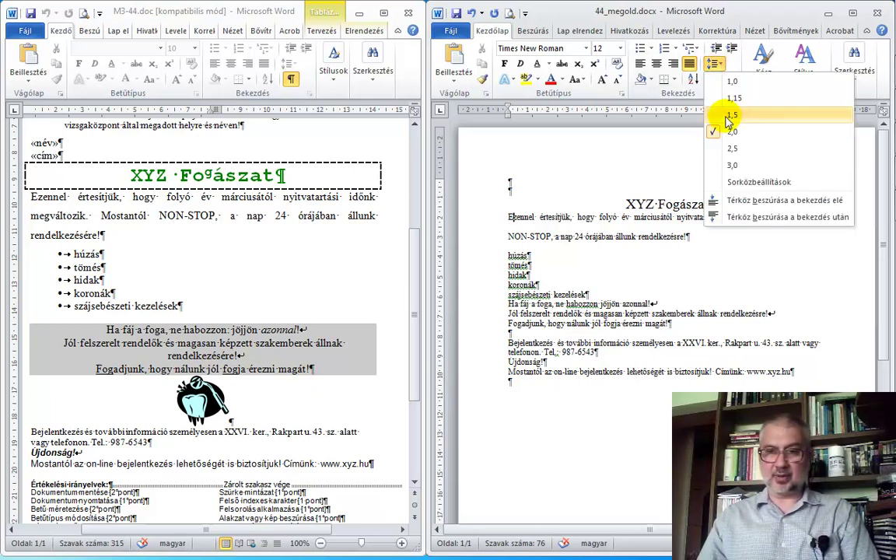
left_click(732, 144)
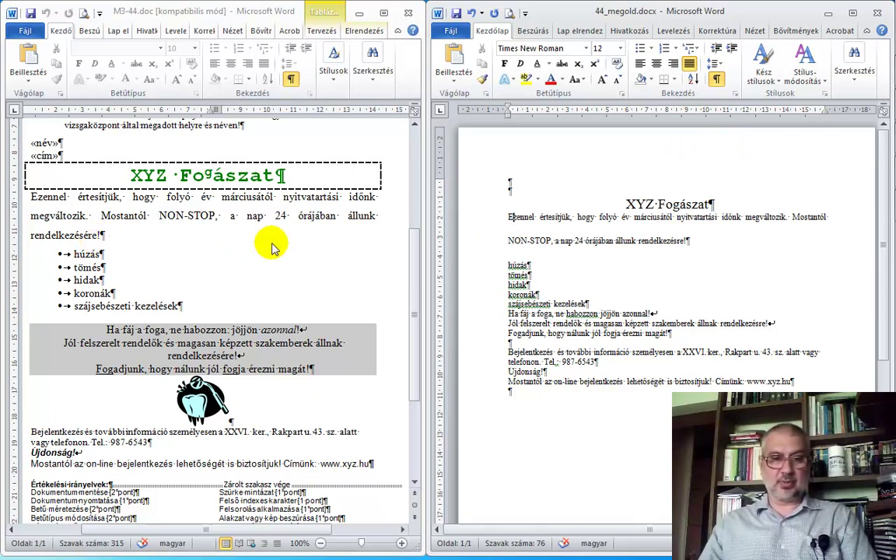
Compare against the original and reset the Ezennel paragraph to 2,0 line spacing
left_click_drag(251, 531, 187, 525)
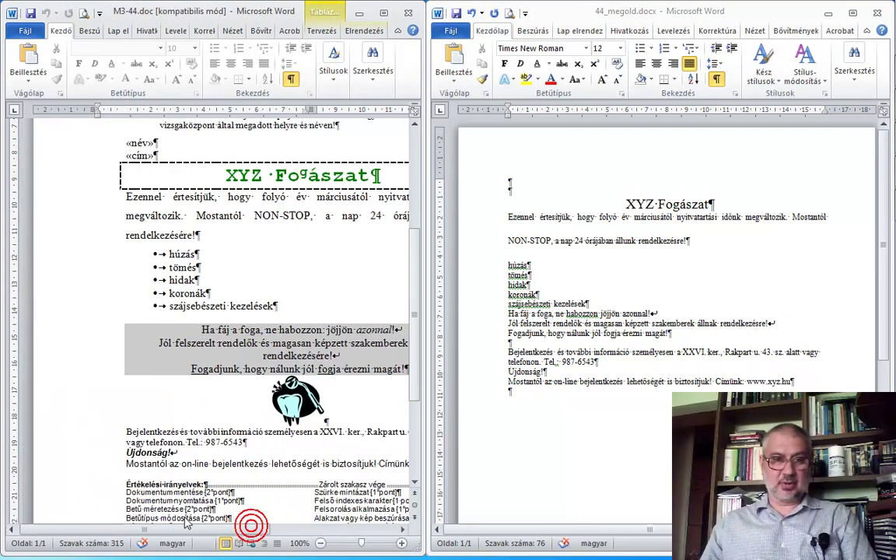
mouse_move(187, 525)
left_mouse_down()
mouse_move(330, 527)
mouse_move(309, 527)
left_mouse_up()
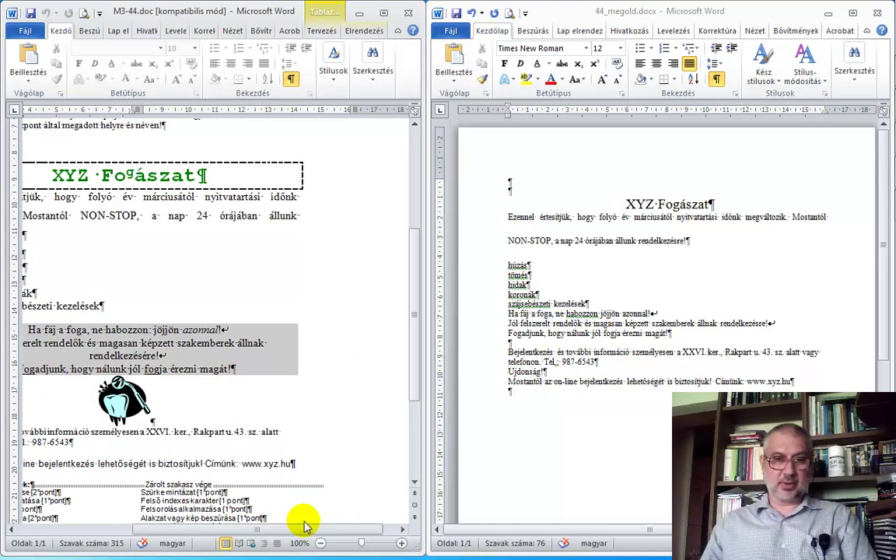
mouse_move(309, 527)
left_mouse_down()
mouse_move(187, 517)
mouse_move(204, 518)
left_mouse_up()
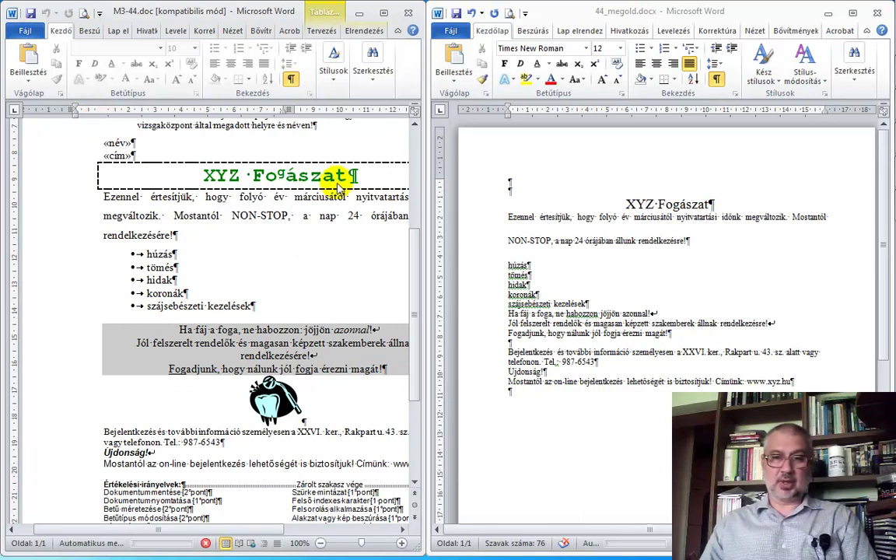
left_click(607, 218)
left_click(550, 196)
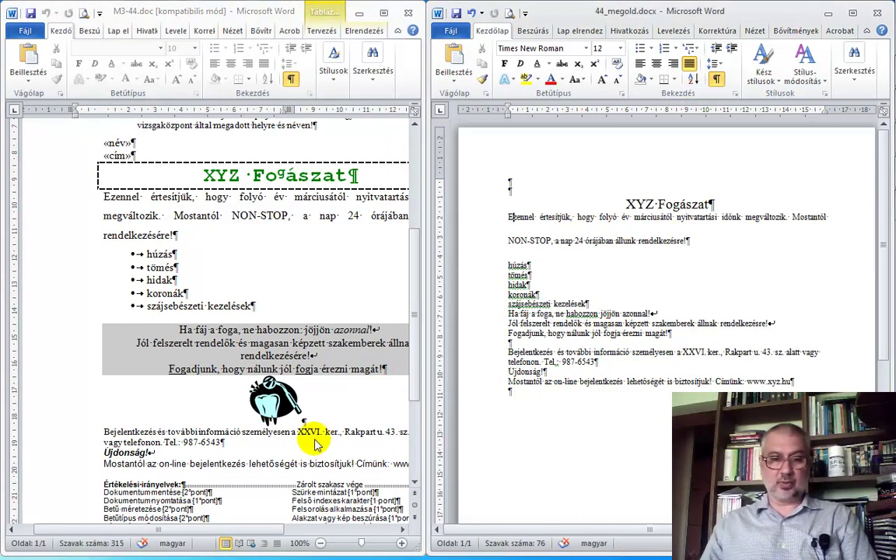
left_click(259, 530)
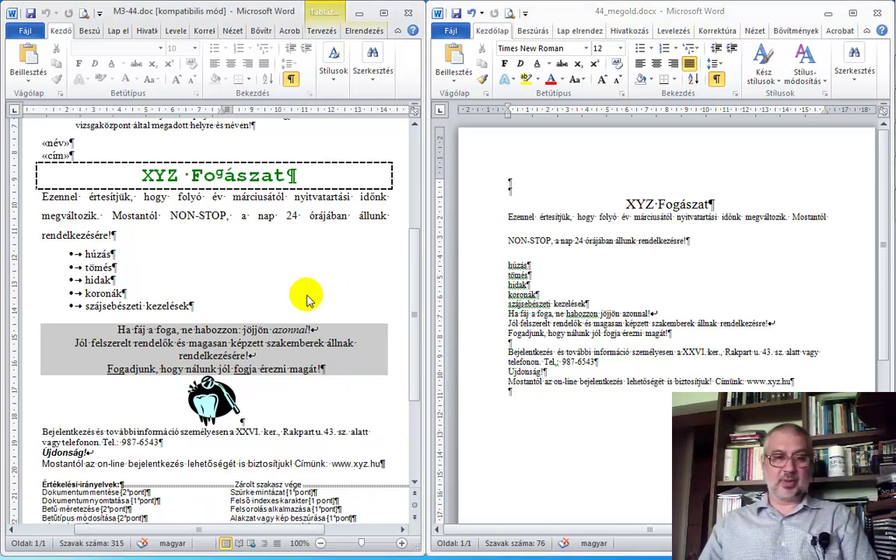
left_click(718, 65)
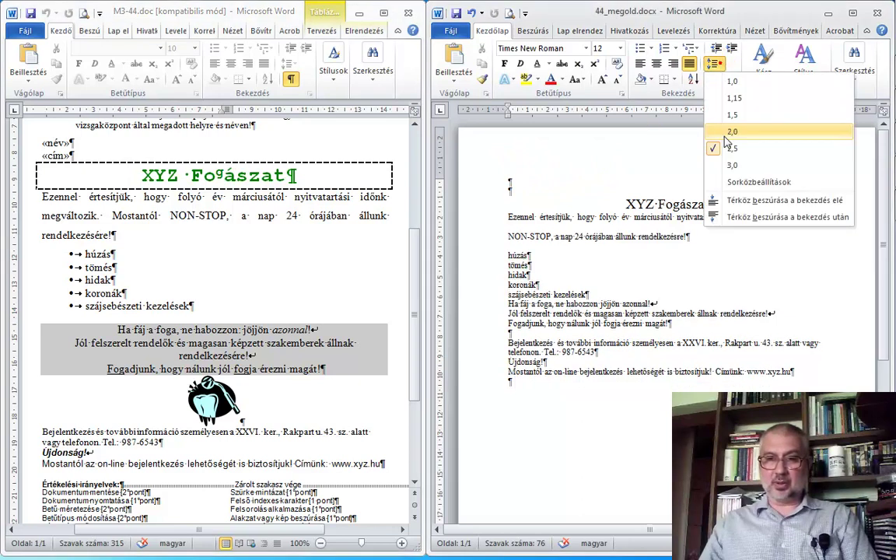
left_click(725, 134)
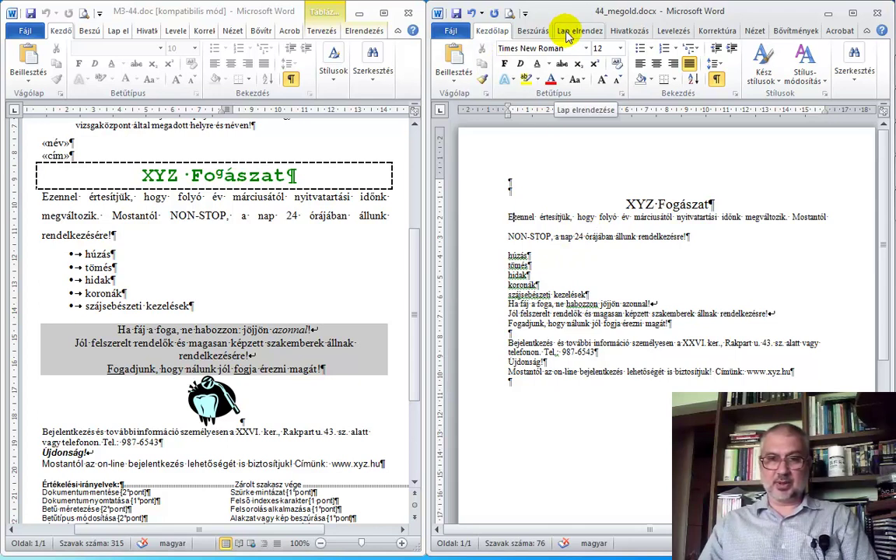
Set the left and right page margins to 4 cm in Custom Margins
left_click(567, 34)
left_click(507, 75)
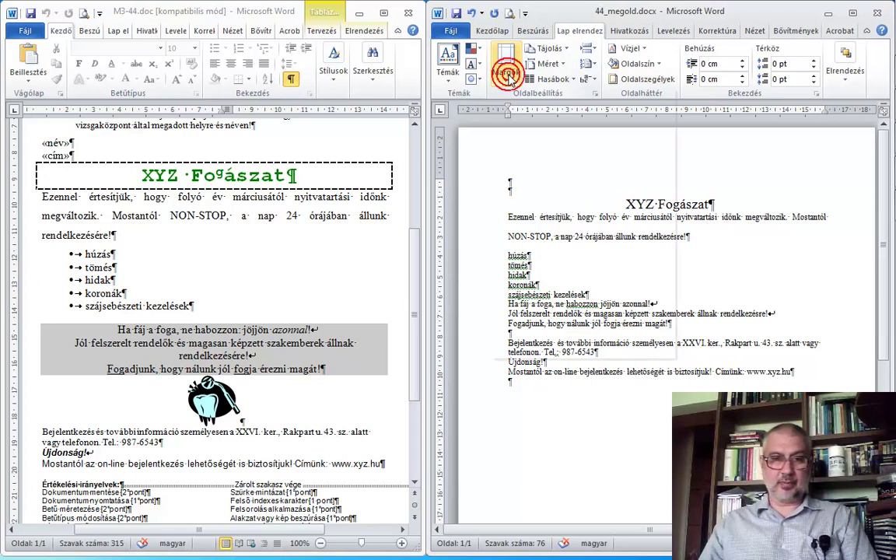
left_click(278, 530)
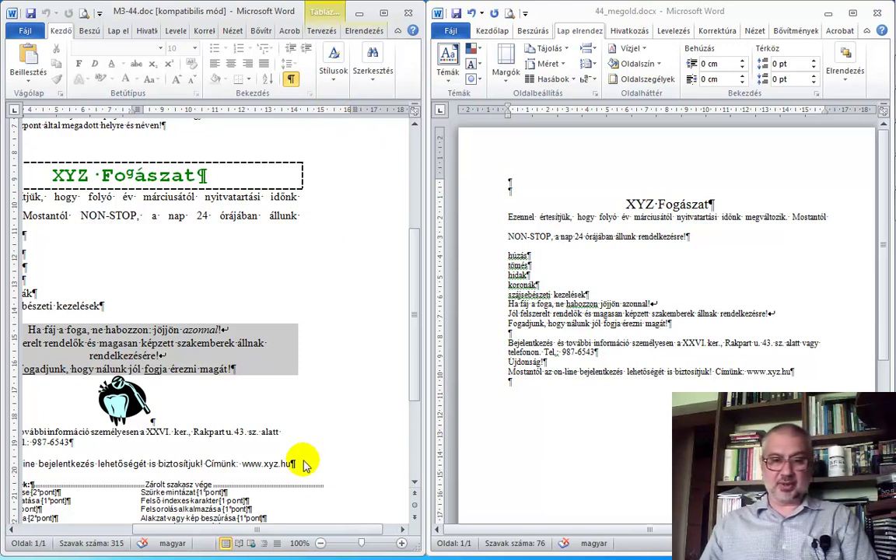
left_click_drag(265, 530, 208, 539)
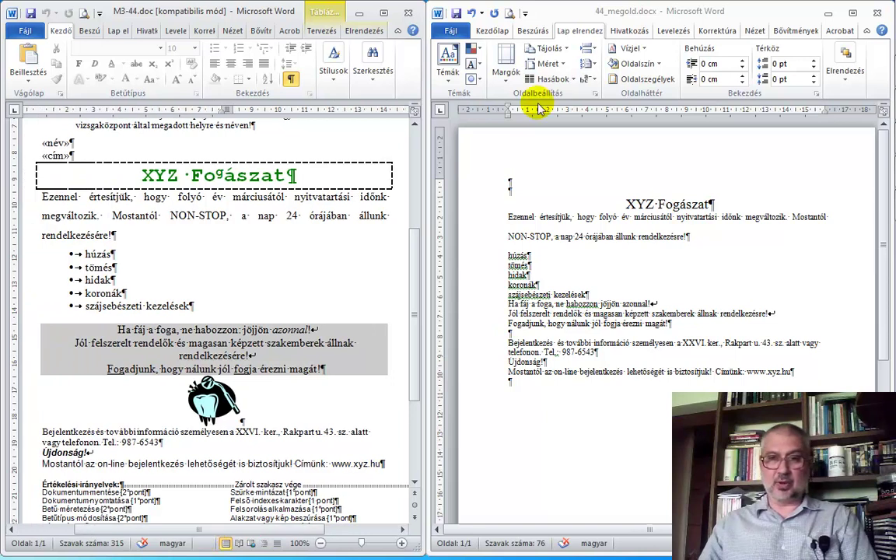
left_click(506, 69)
left_click(518, 148)
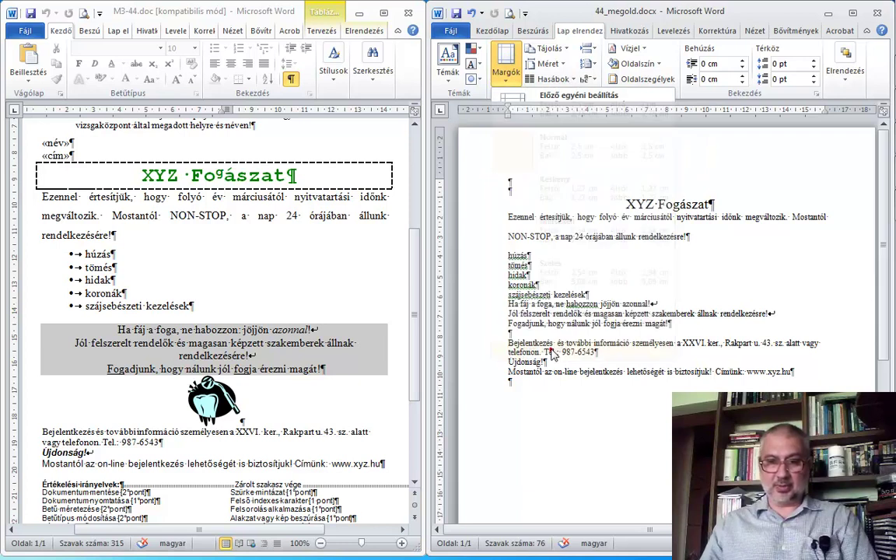
left_click(550, 342)
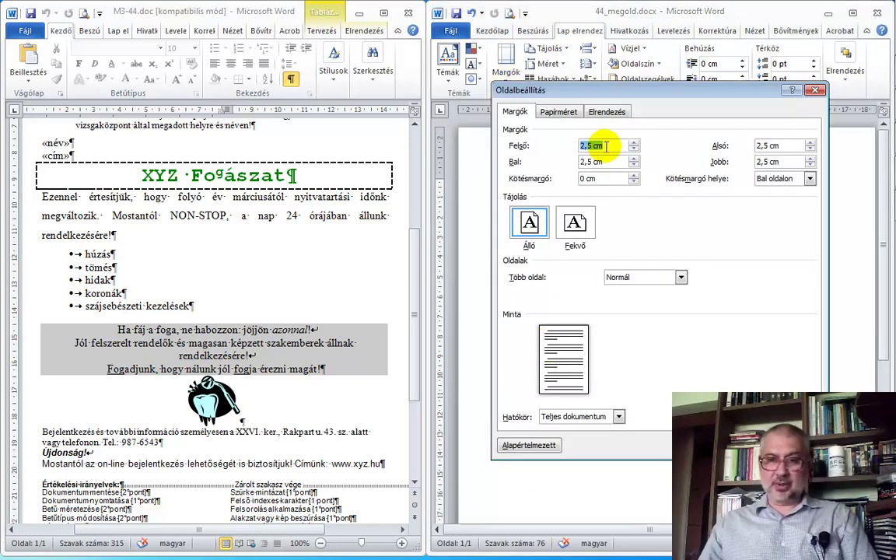
double_click(588, 161)
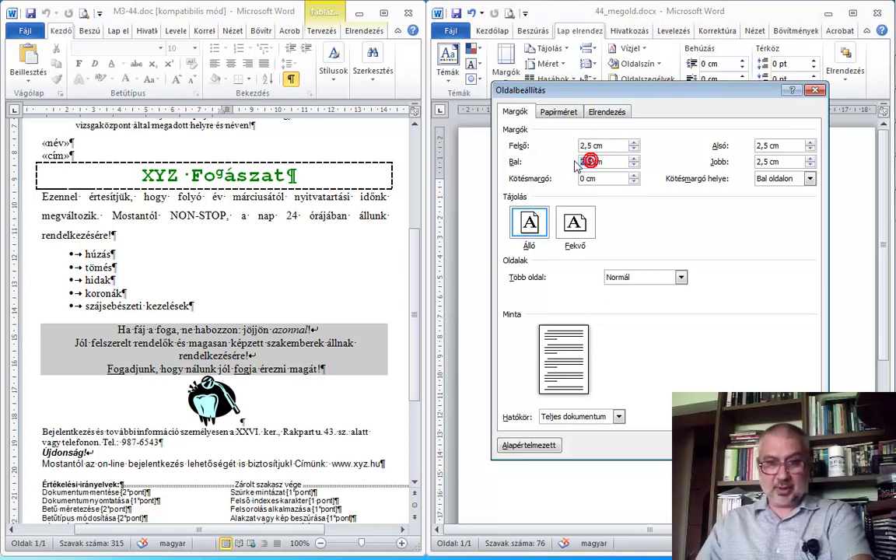
type("4")
double_click(767, 161)
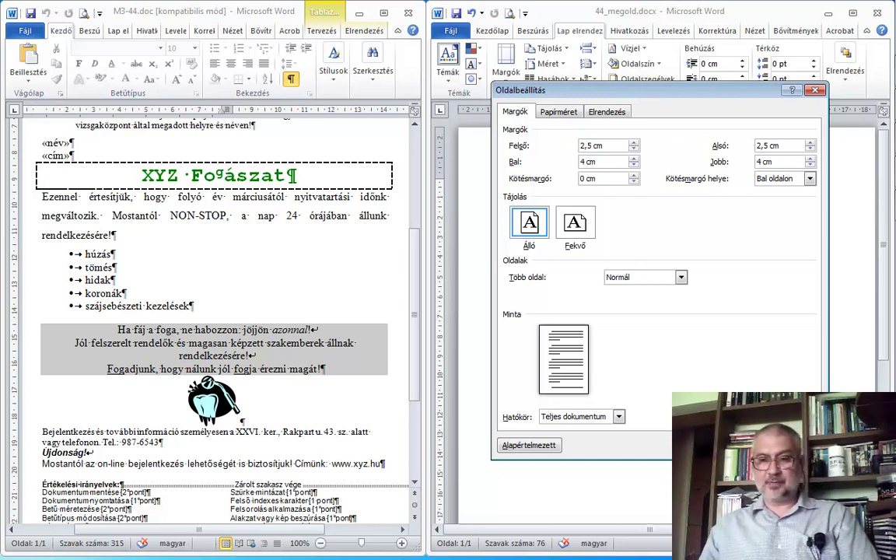
left_click(735, 445)
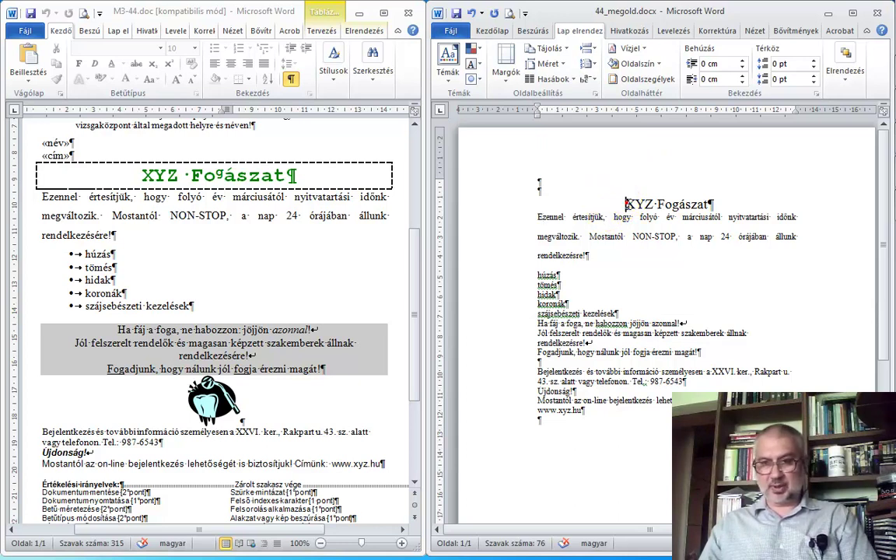
Change the XYZ Fogászat title's font to Courier New
left_click_drag(627, 204, 710, 204)
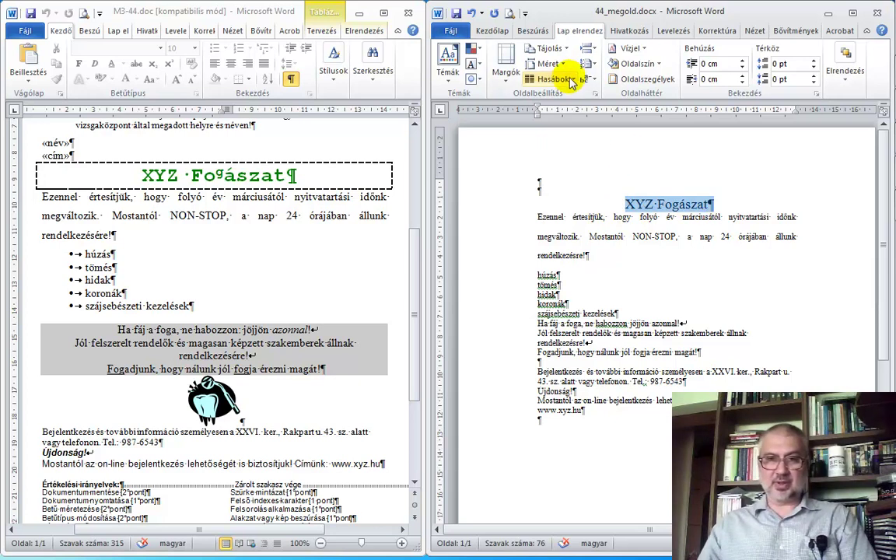
left_click(501, 36)
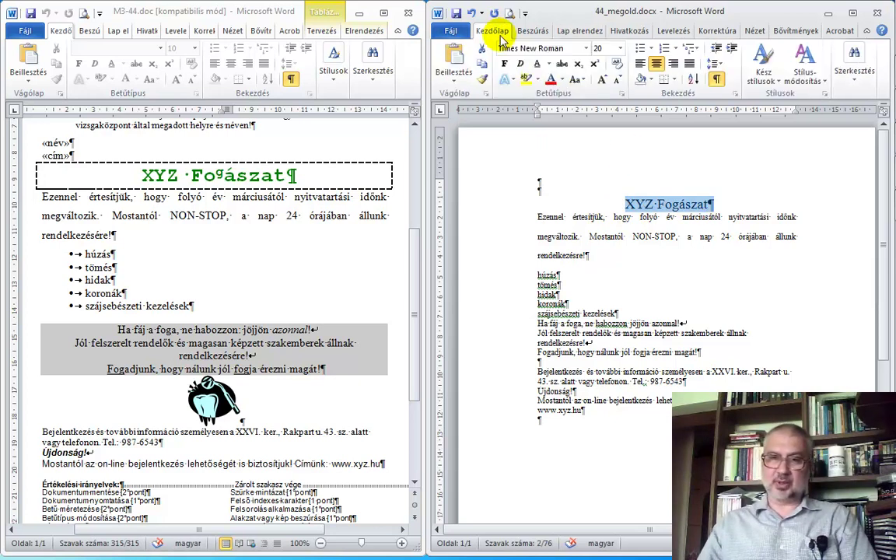
left_click(586, 49)
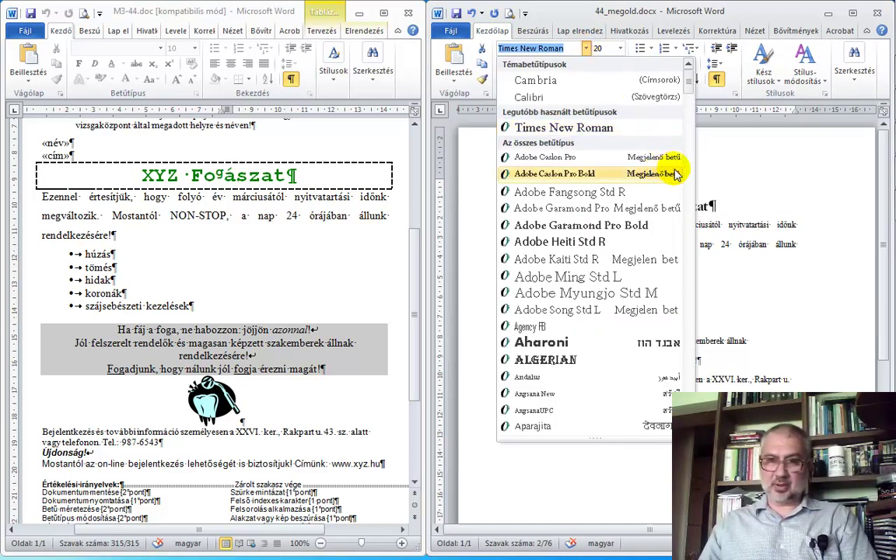
scroll(685, 80, "down", 1)
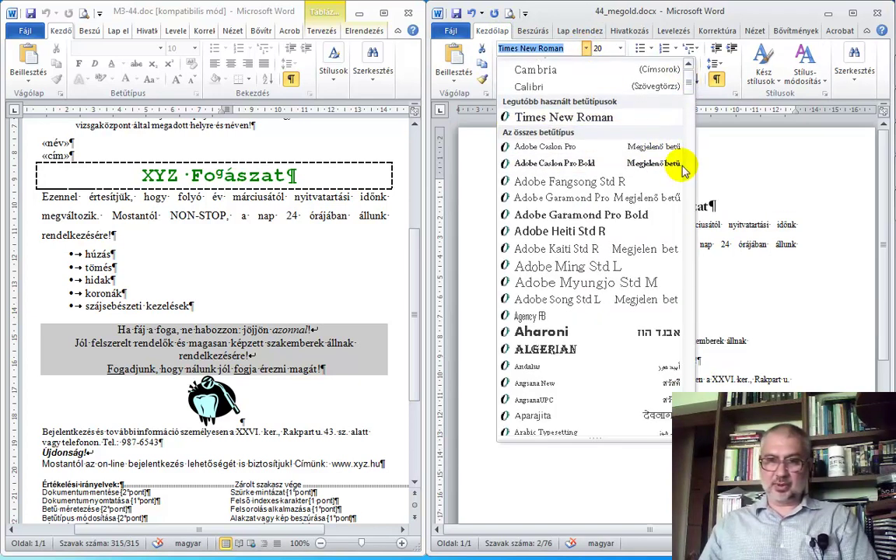
scroll(695, 123, "down", 5)
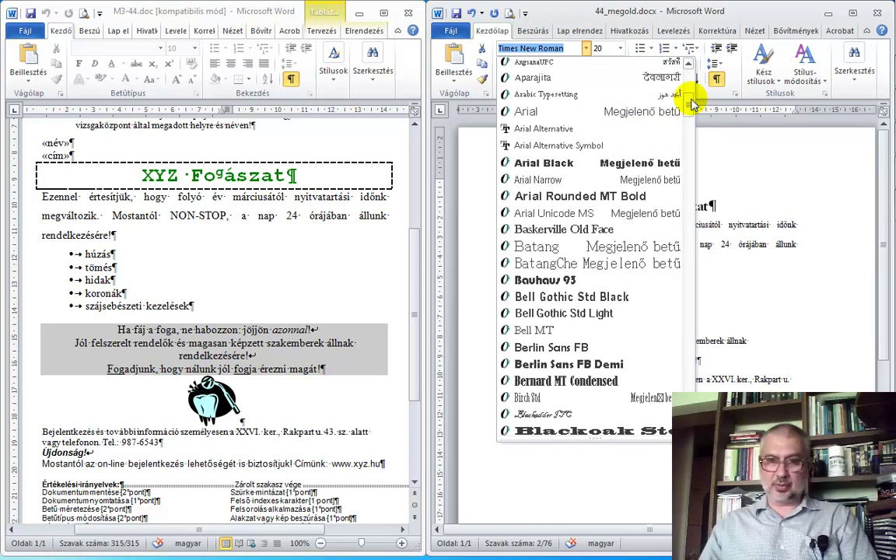
left_click_drag(693, 113, 695, 156)
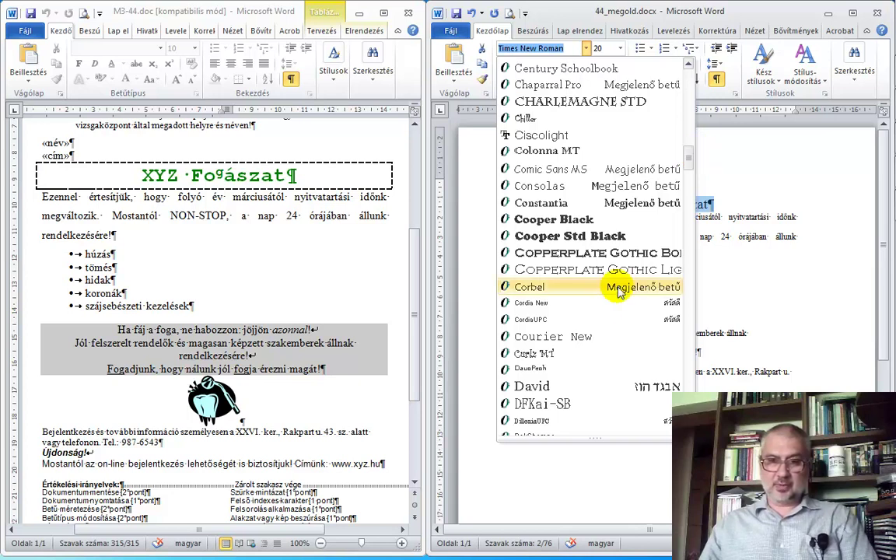
left_click(574, 340)
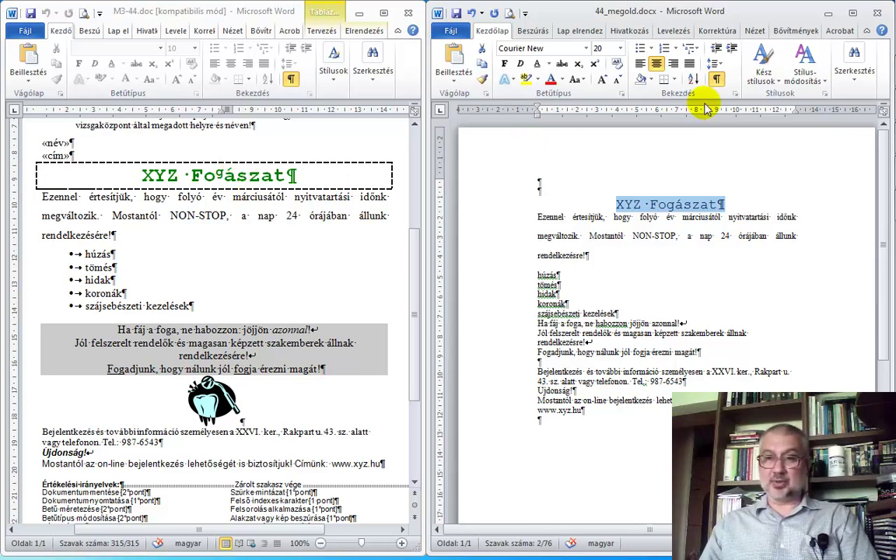
Increase the paragraph spacing before and after the XYZ Fogászat title
left_click(734, 92)
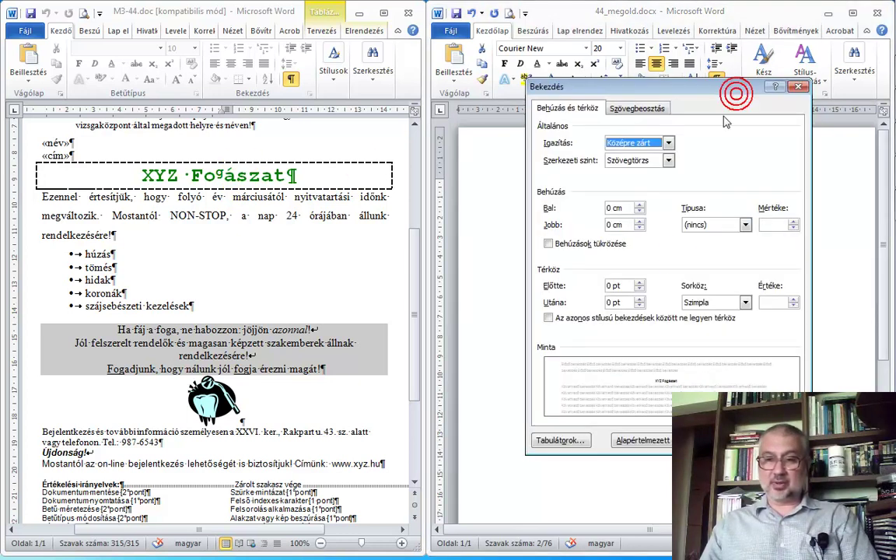
left_click(639, 299)
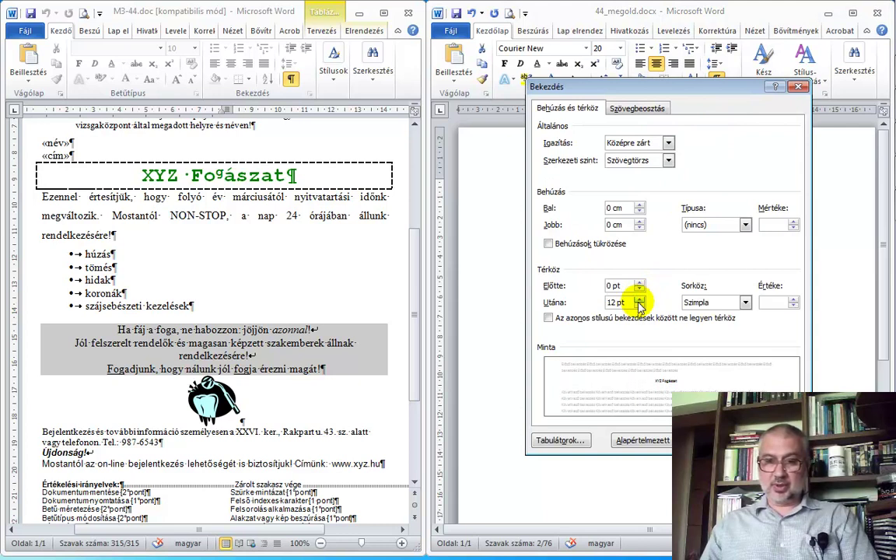
left_click(639, 285)
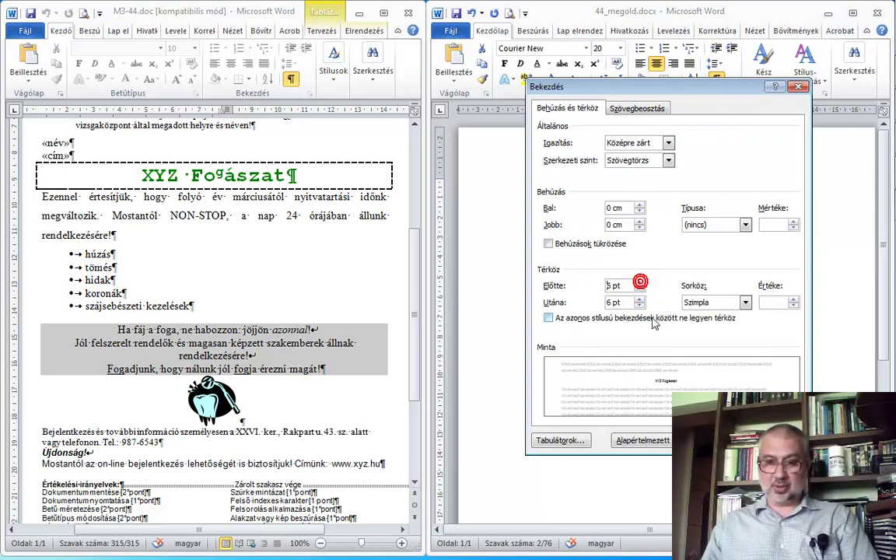
left_click(704, 440)
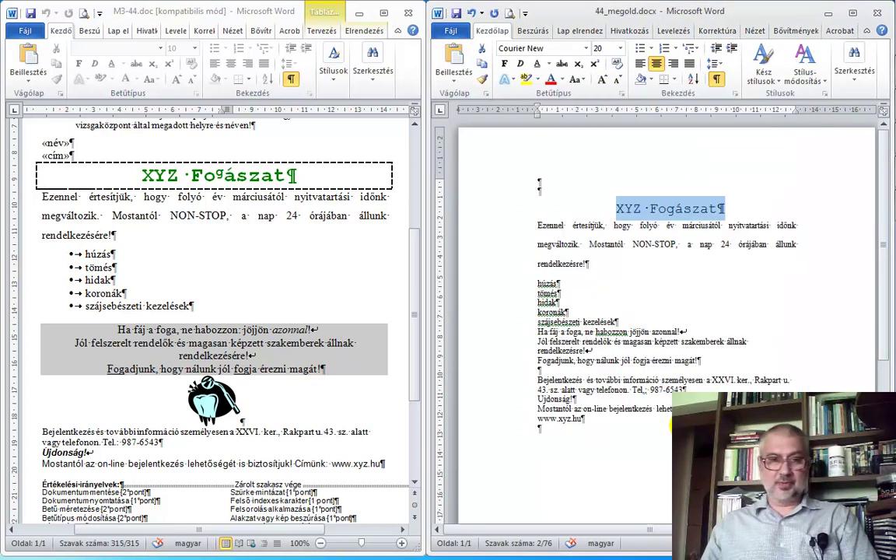
Make the title green and bold
left_click(561, 79)
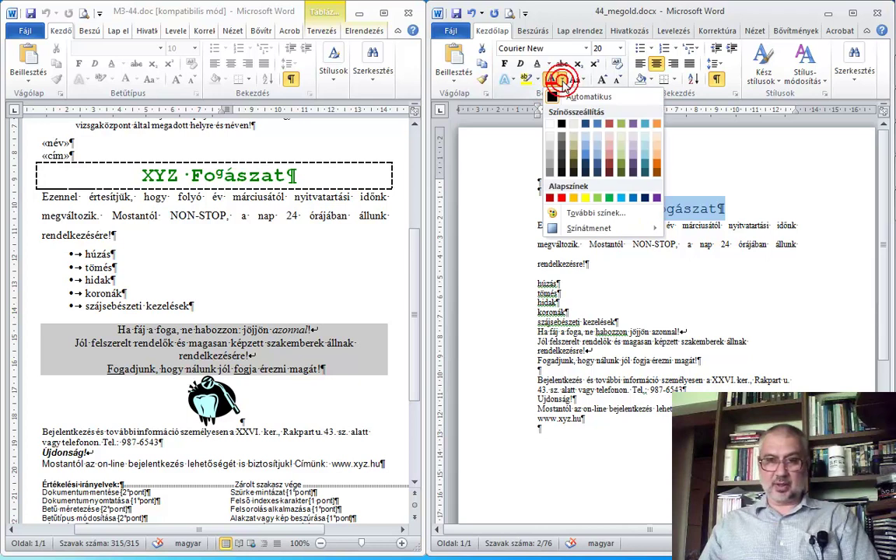
left_click(612, 202)
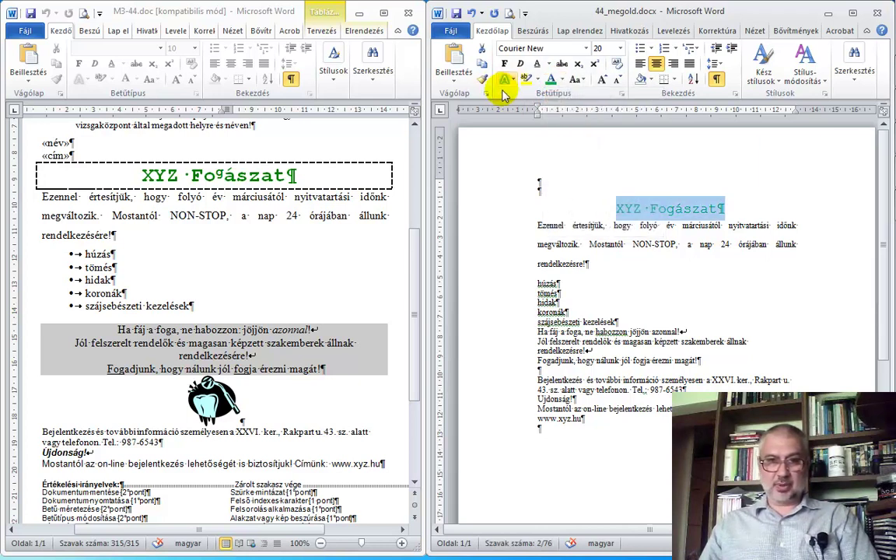
left_click(504, 63)
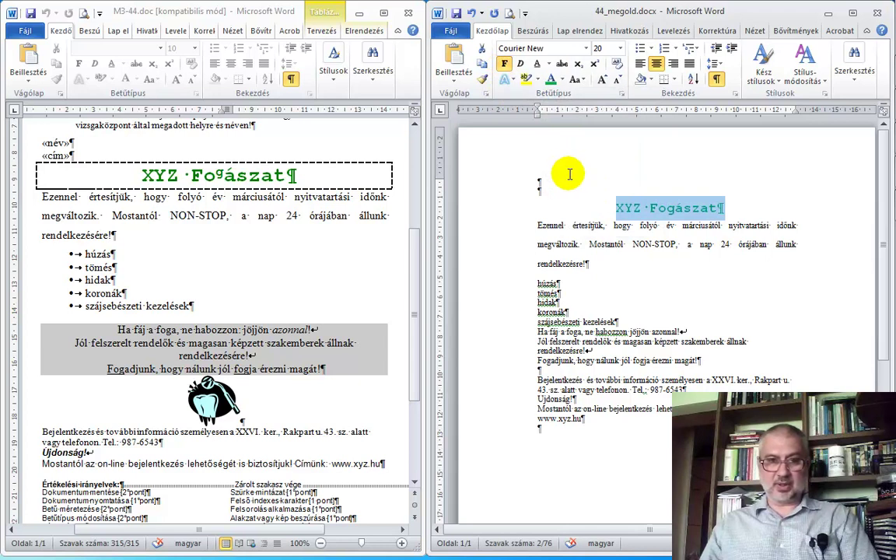
left_click(637, 209)
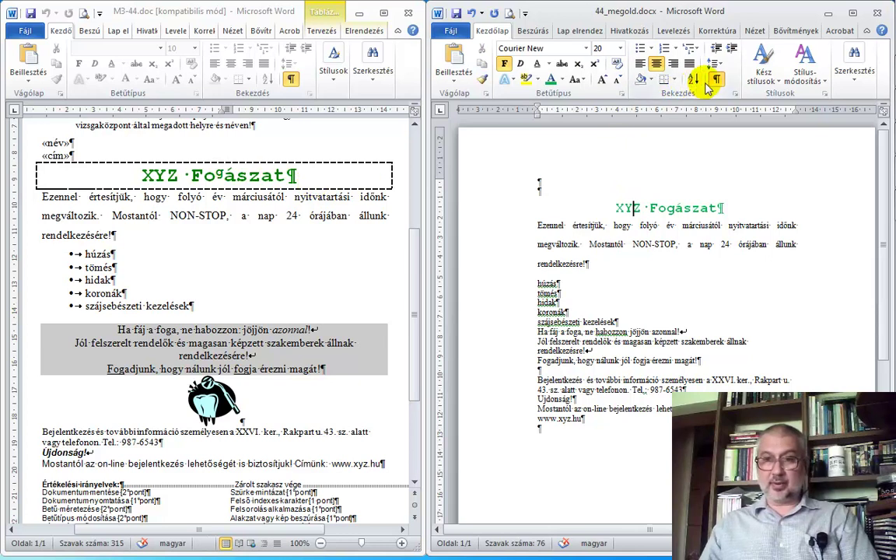
Box the XYZ Fogászat title with a dashed 1,5 pt border via Borders and Shading
left_click(674, 80)
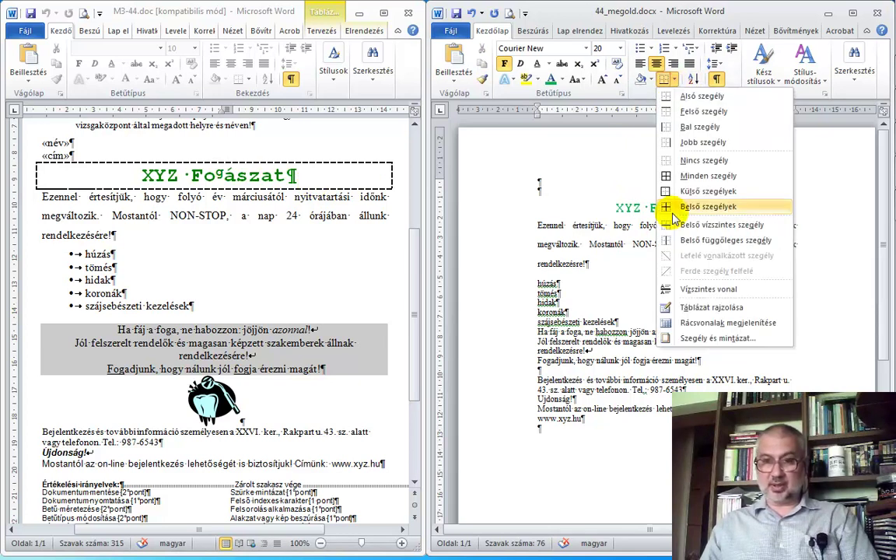
left_click(719, 339)
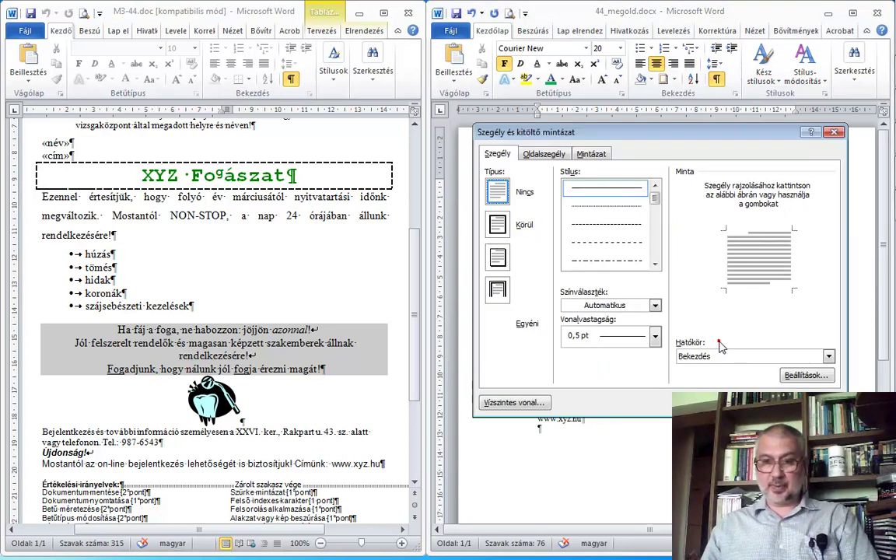
left_click(612, 226)
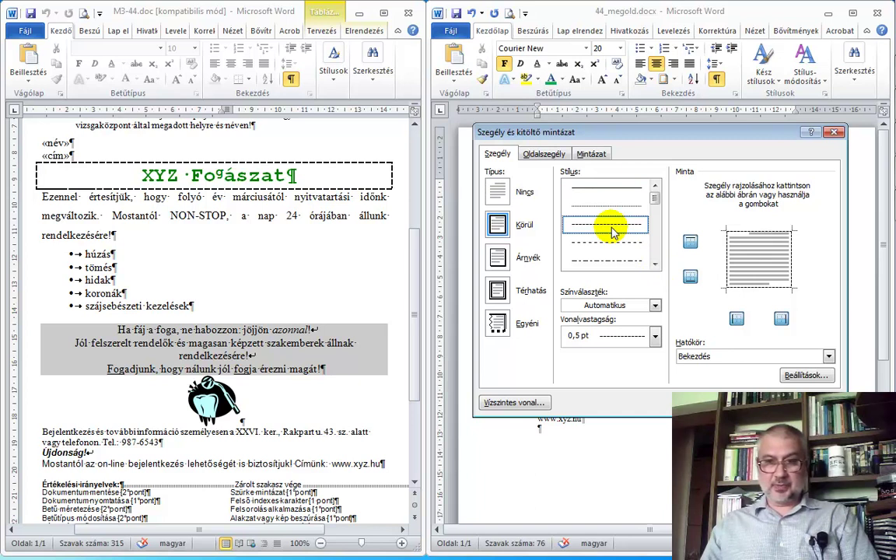
left_click(655, 337)
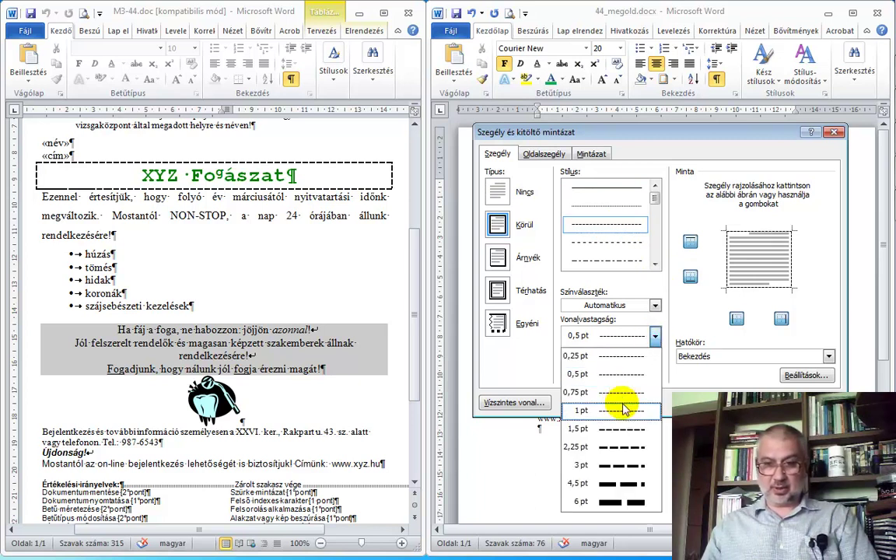
left_click(622, 430)
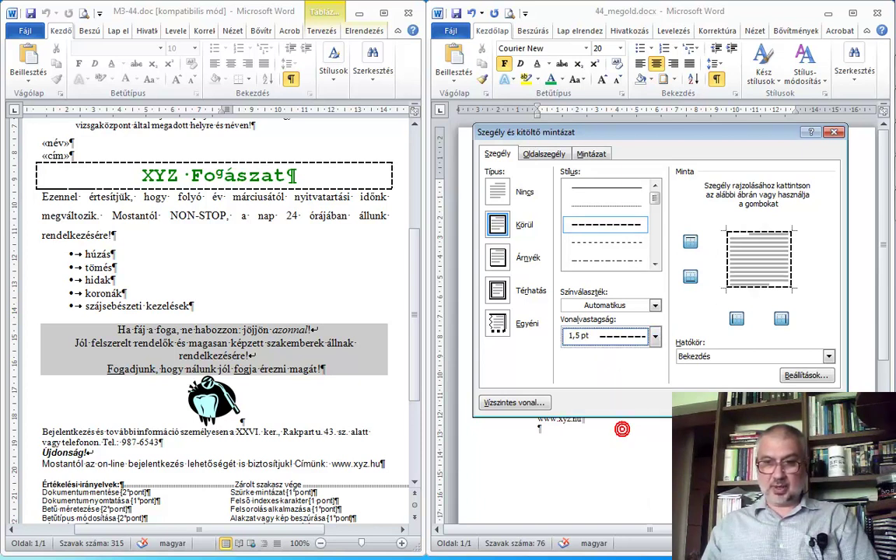
left_click(743, 399)
left_click(617, 280)
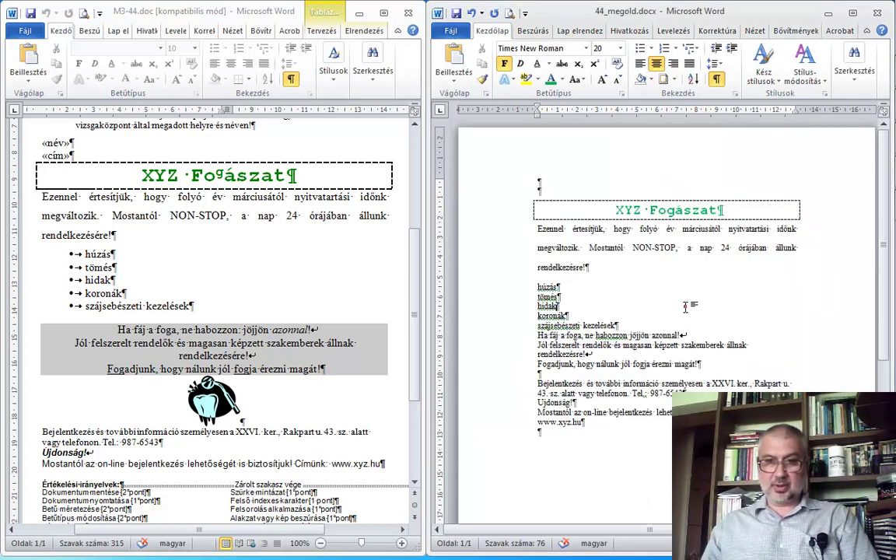
Zoom the document to Page Width and scroll to the title
left_click(755, 32)
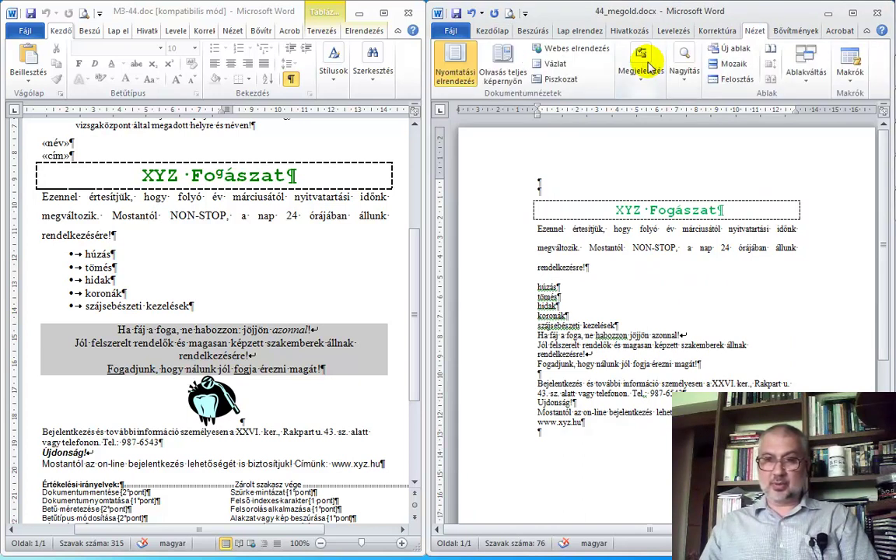
left_click(685, 70)
left_click(716, 124)
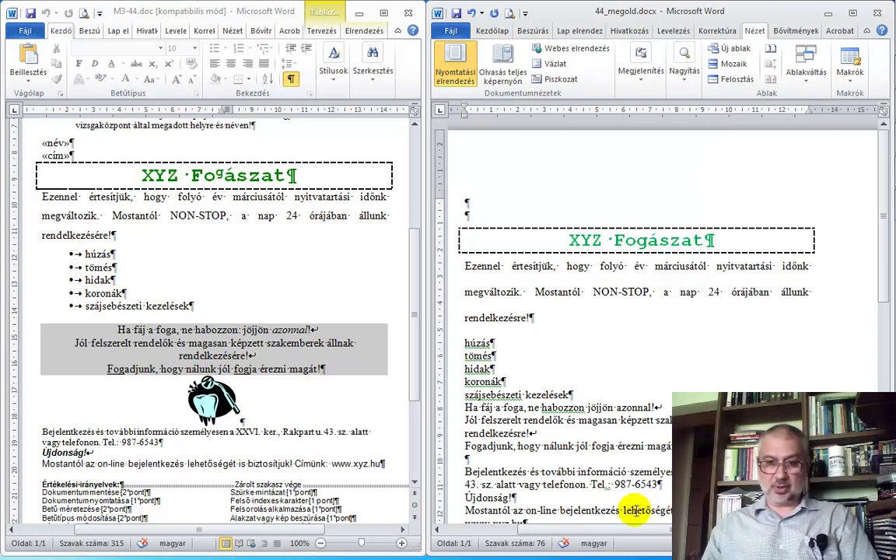
scroll(598, 535, "left", 1)
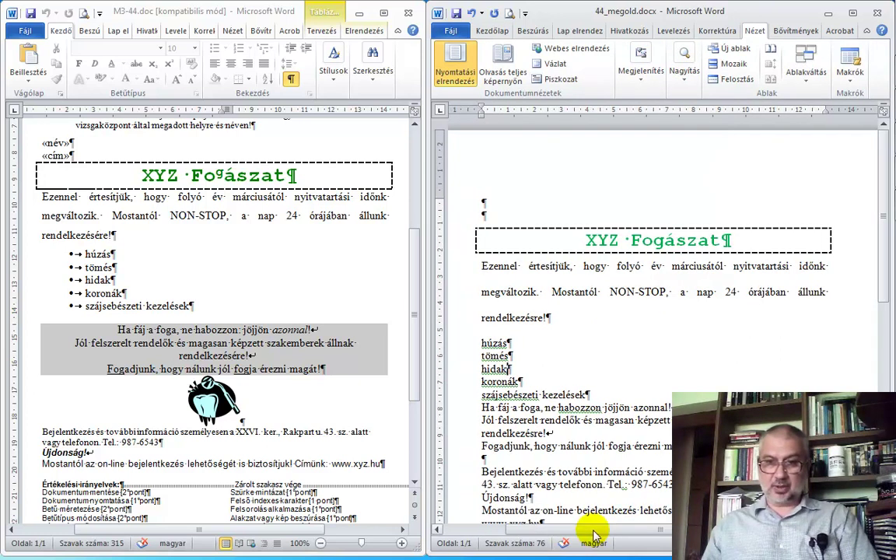
scroll(654, 311, "down", 1)
scroll(654, 312, "down", 2)
scroll(654, 311, "down", 1)
scroll(654, 311, "down", 1)
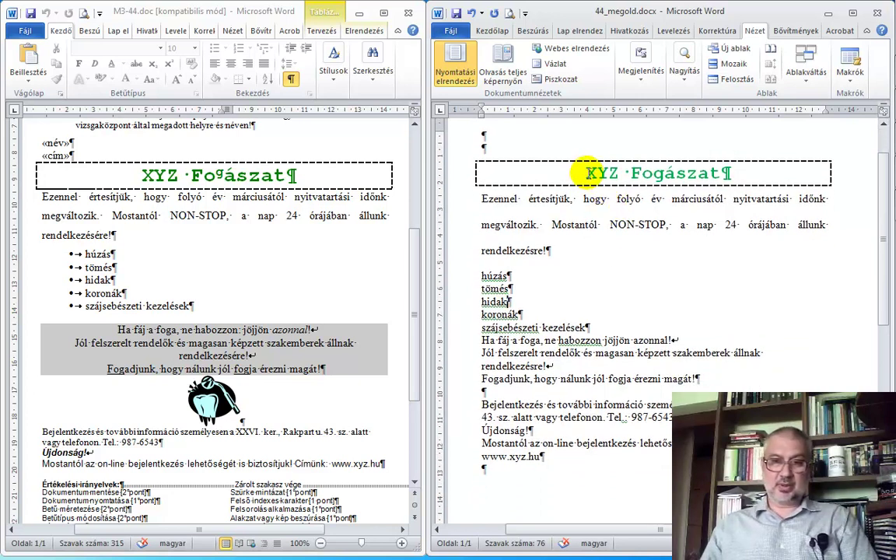
Recolour the whole XYZ Fogászat title dark green
triple_click(527, 160)
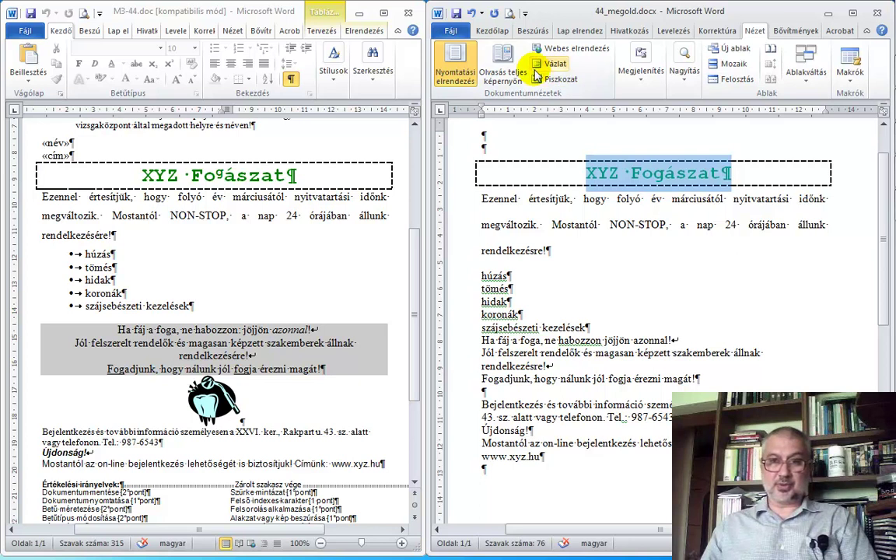
left_click(492, 31)
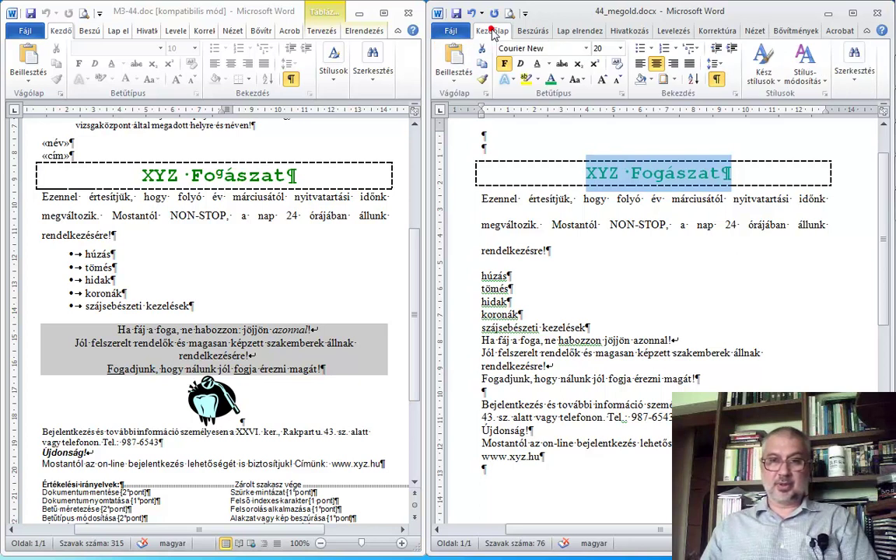
left_click(562, 81)
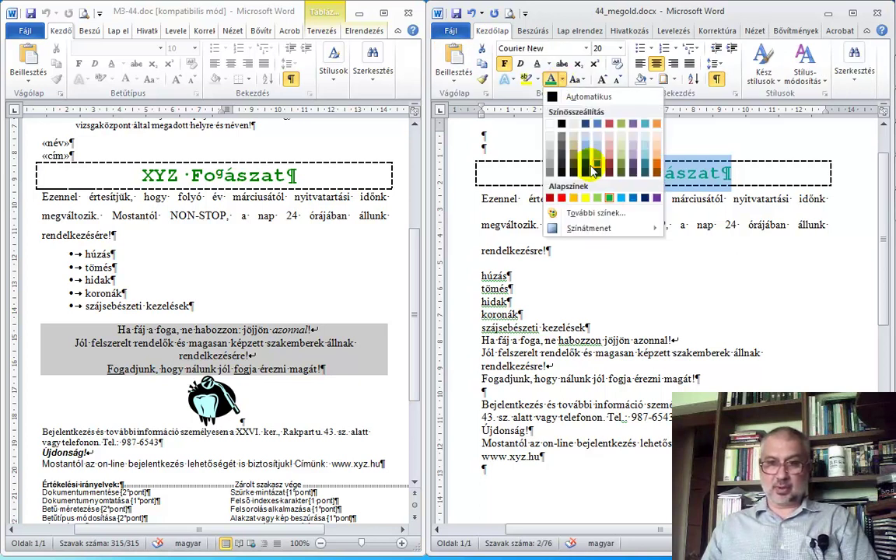
left_click(621, 176)
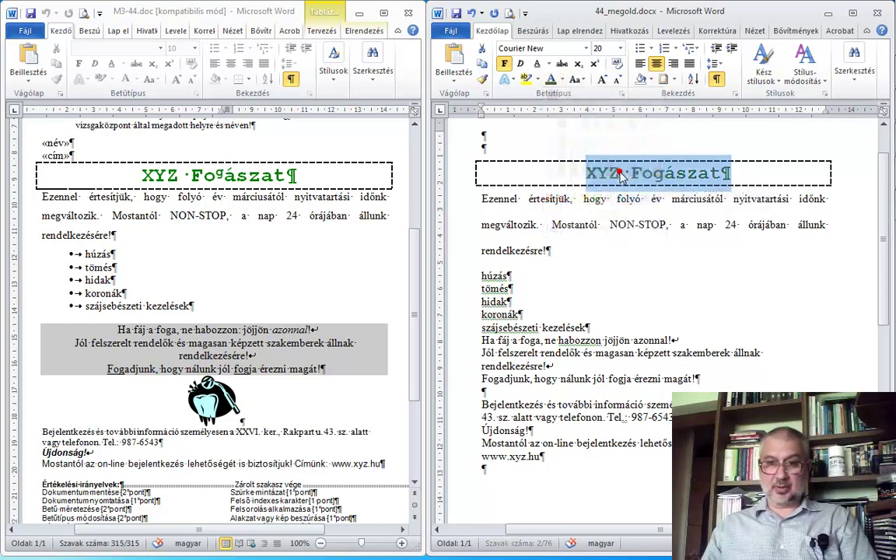
left_click(661, 237)
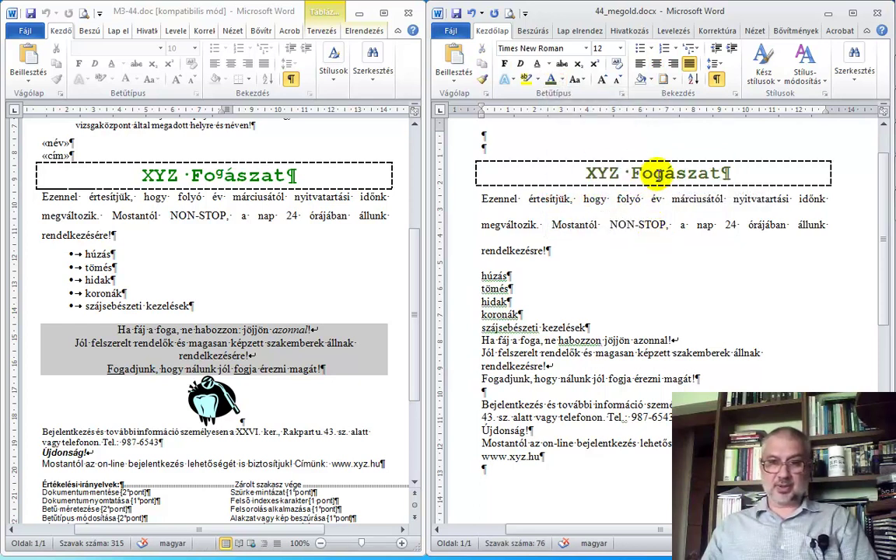
left_click_drag(654, 174, 663, 174)
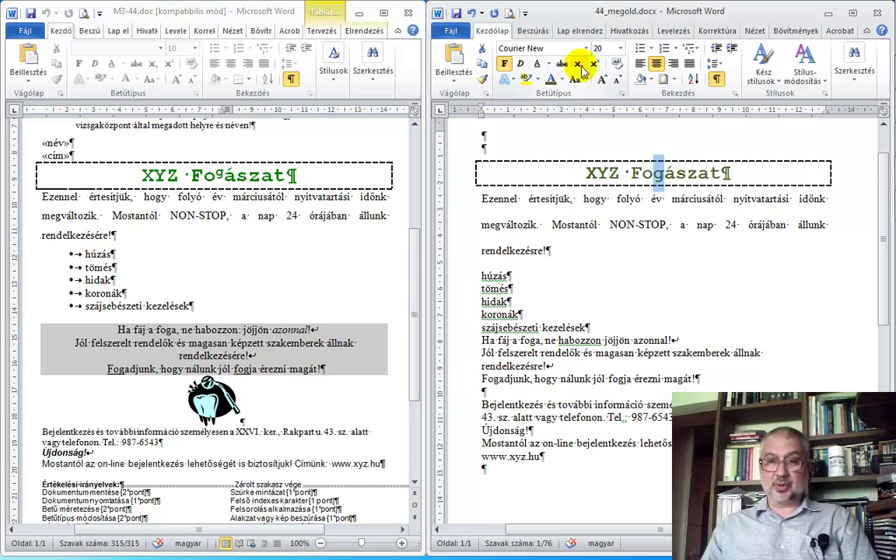
left_click(594, 64)
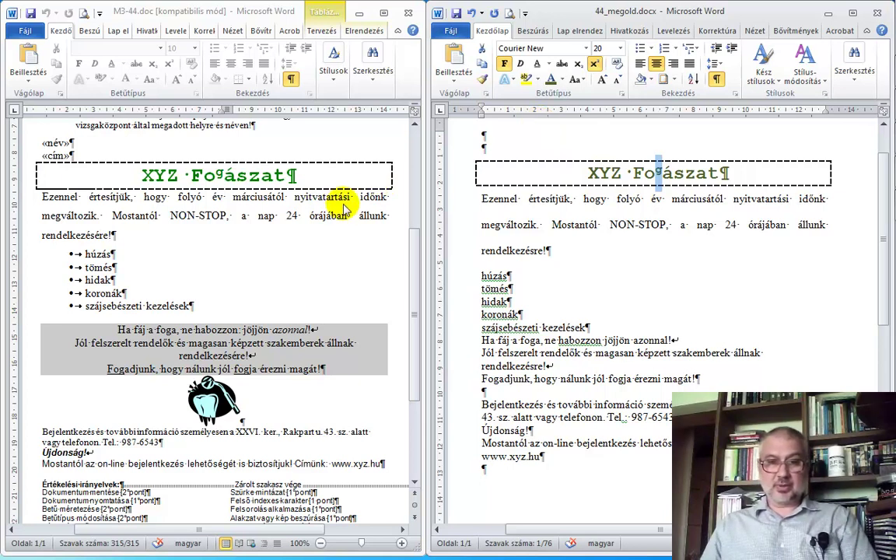
left_click(660, 196)
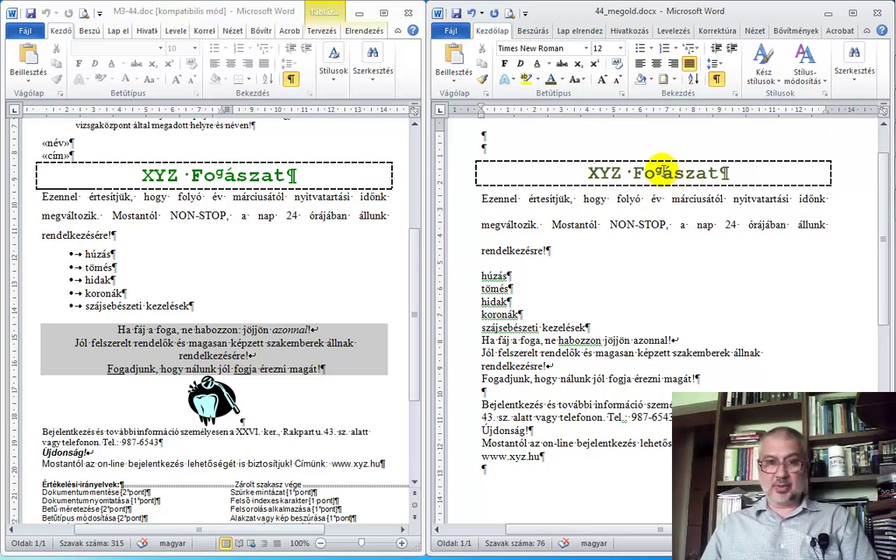
left_click_drag(663, 172, 655, 172)
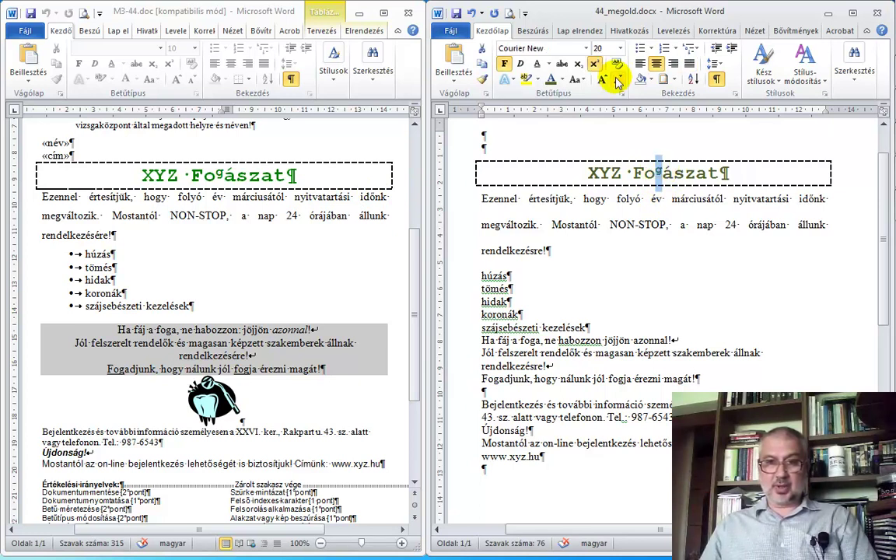
left_click(621, 48)
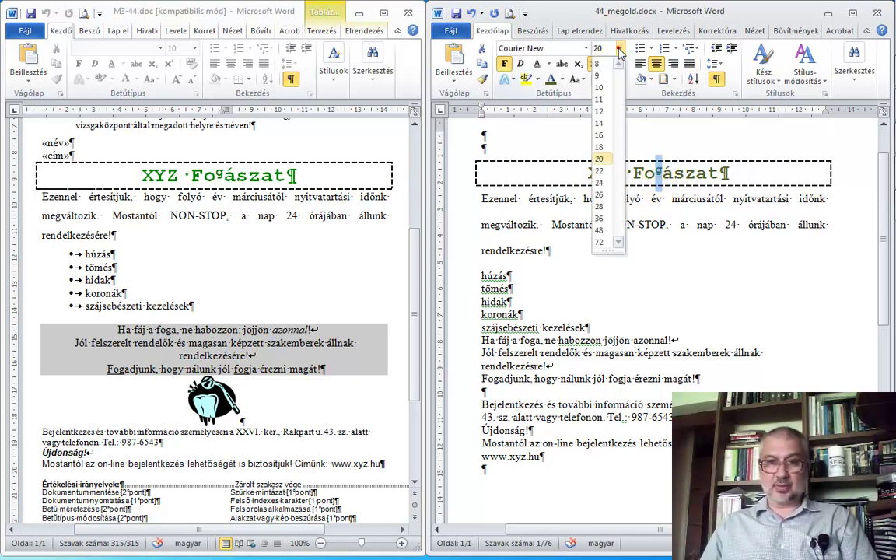
left_click(604, 171)
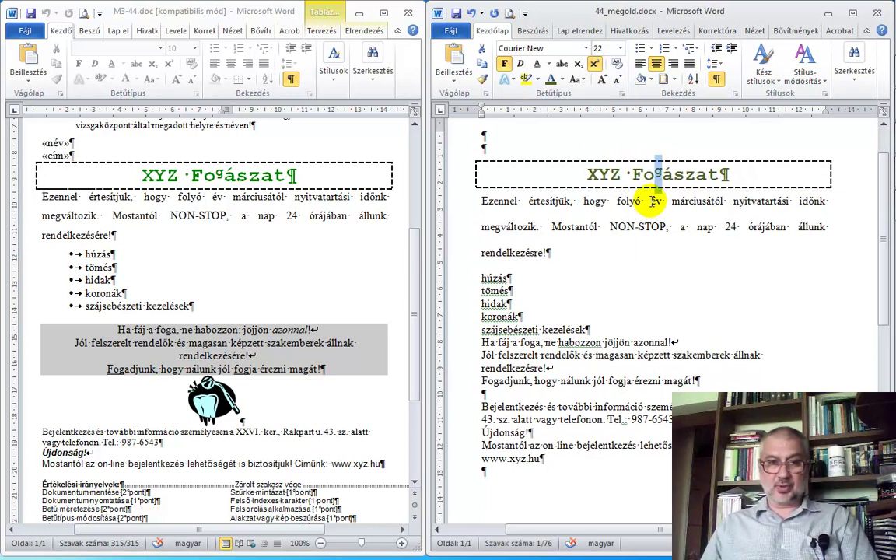
left_click(620, 48)
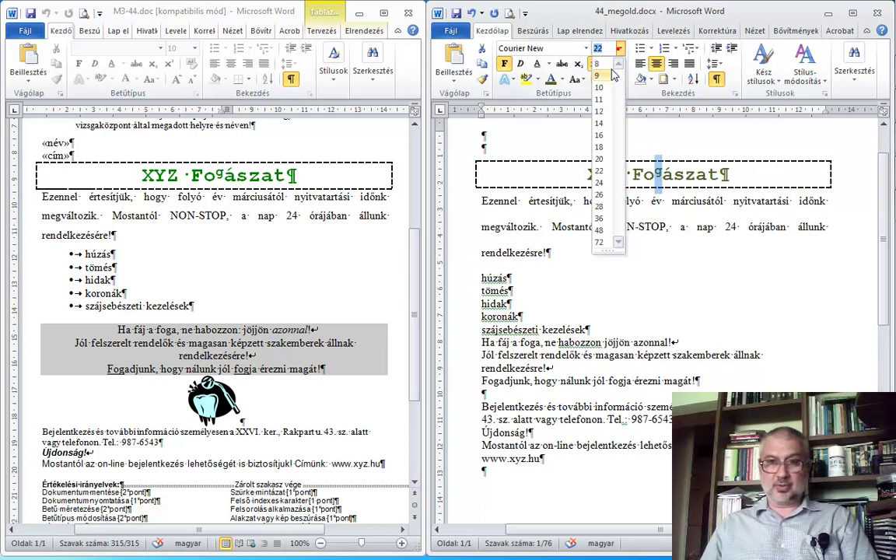
left_click(600, 177)
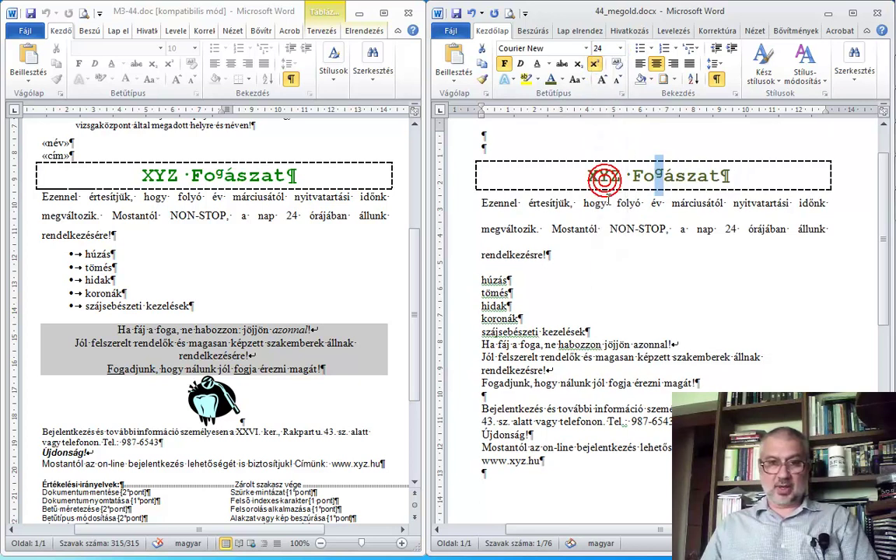
left_click(617, 204)
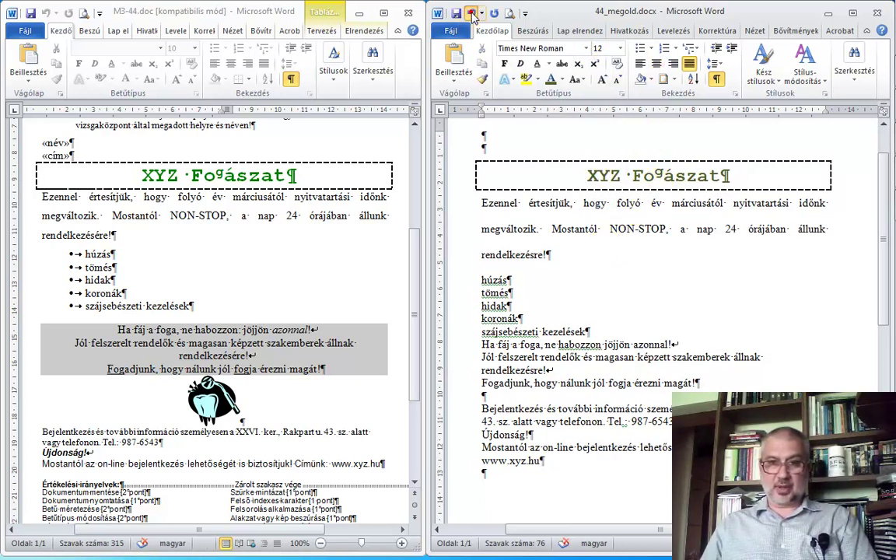
left_click(470, 13)
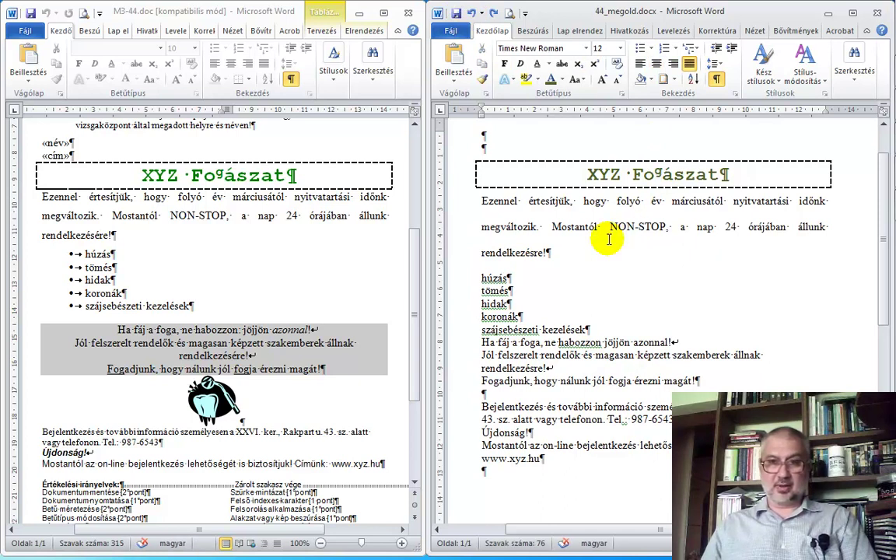
left_click(660, 173)
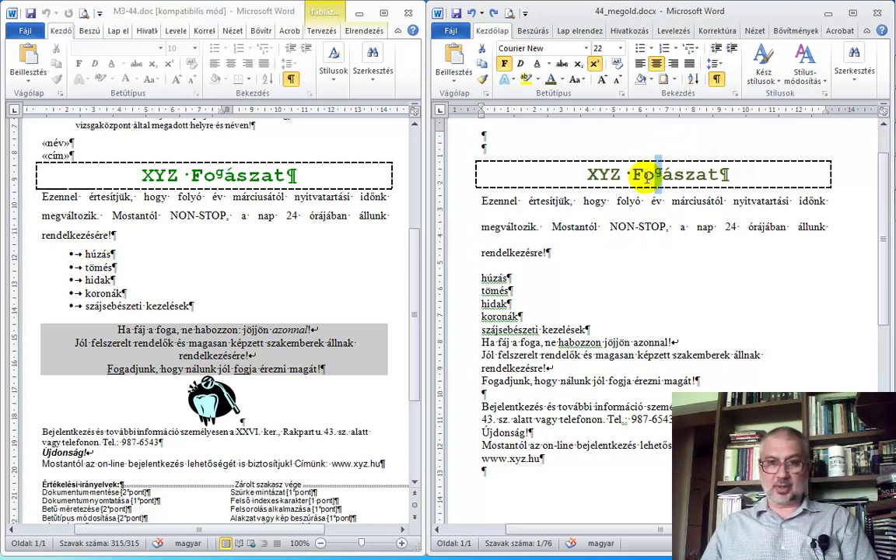
left_click(640, 176)
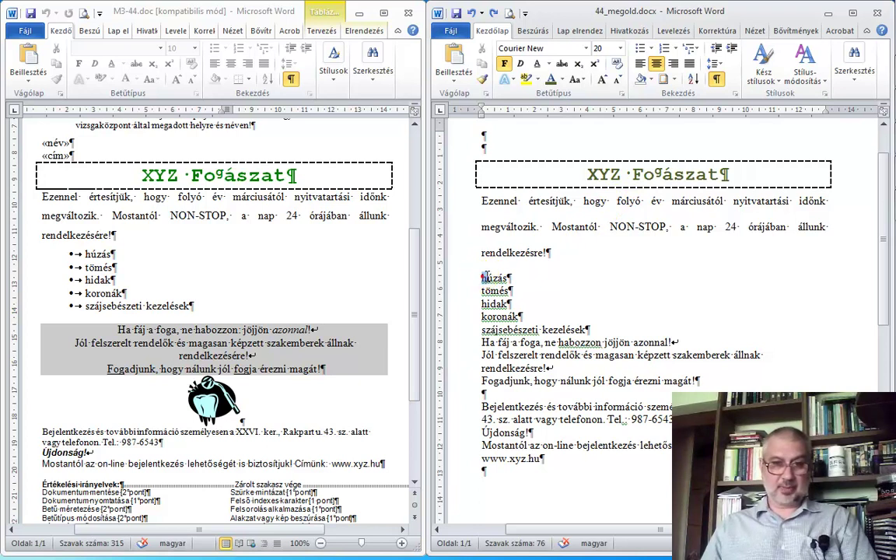
Bullet the húzás, tömés, hidak and koronák lines, then compare with the original letter
left_click_drag(480, 277, 520, 316)
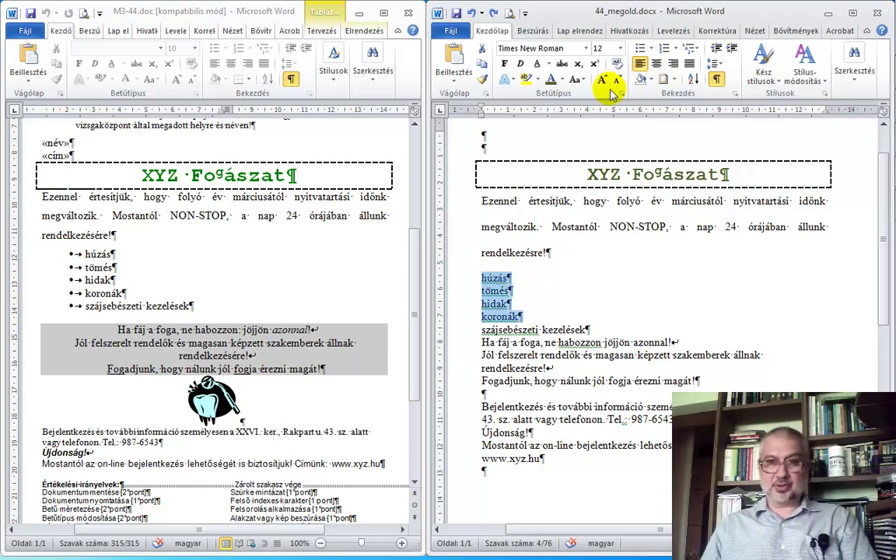
left_click(640, 50)
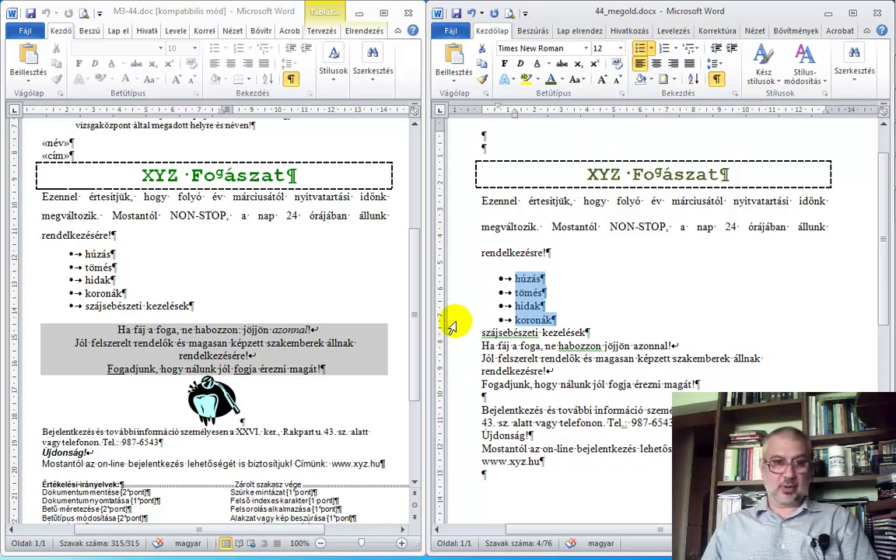
left_click(81, 256)
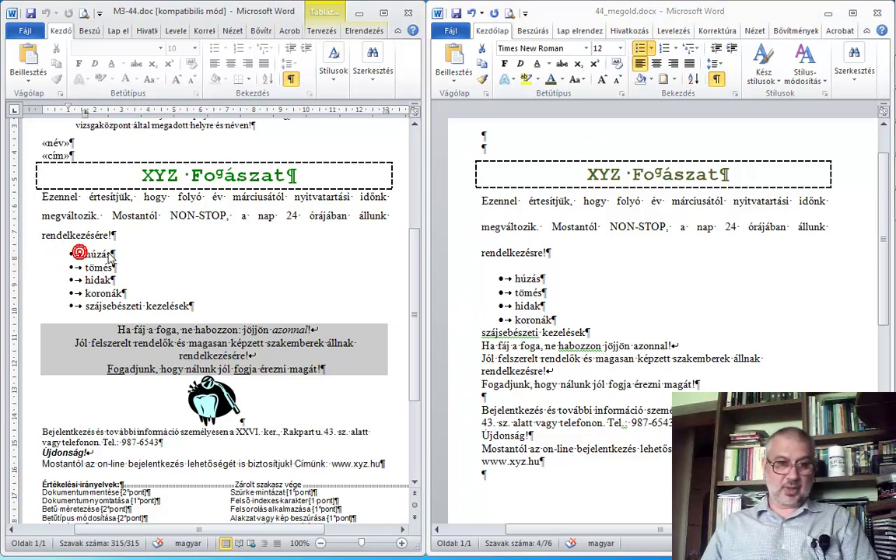
scroll(111, 259, "up", 4)
scroll(110, 265, "down", 3)
scroll(115, 414, "up", 3)
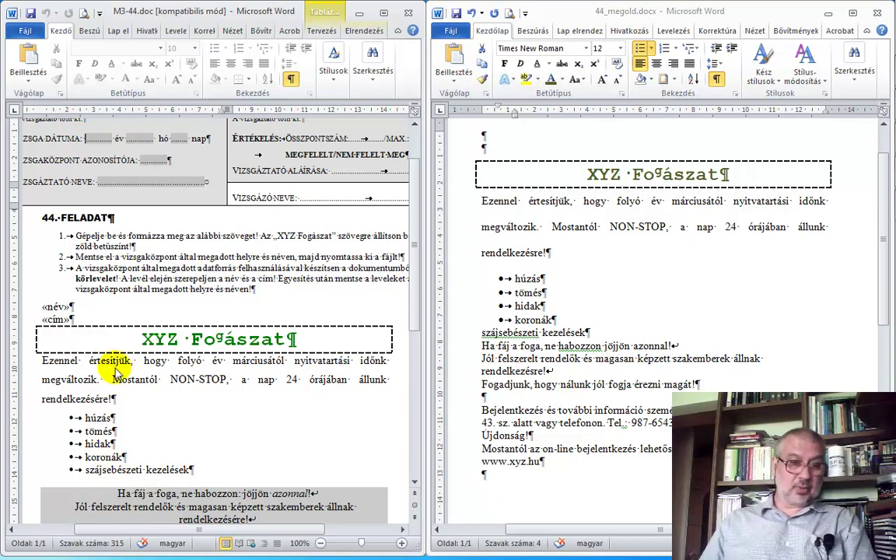
Drag the ruler indent to move the four bulleted items further right
left_click(100, 285)
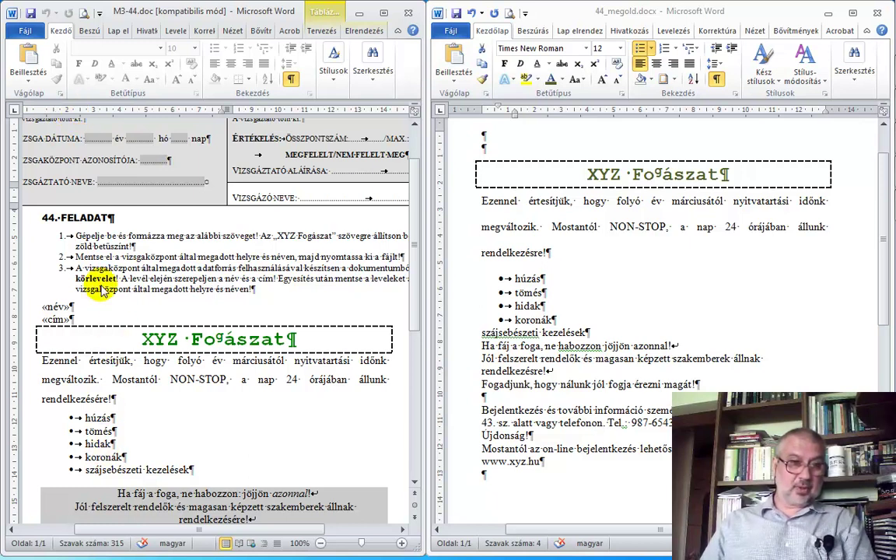
left_click_drag(449, 327, 464, 265)
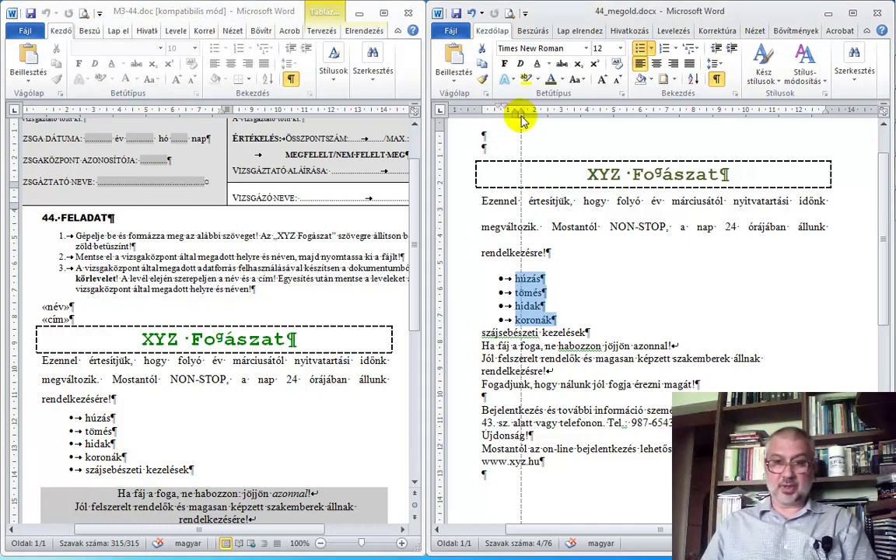
left_click_drag(516, 115, 521, 117)
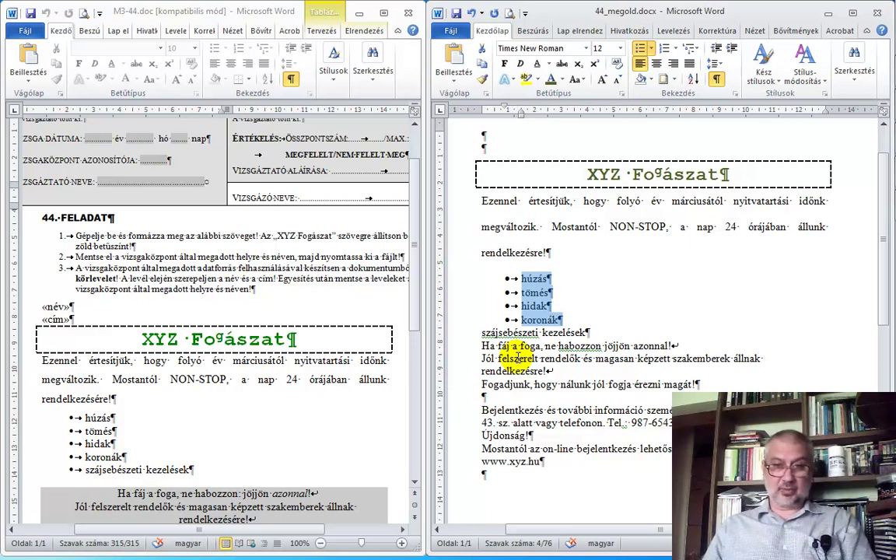
left_click_drag(522, 115, 530, 116)
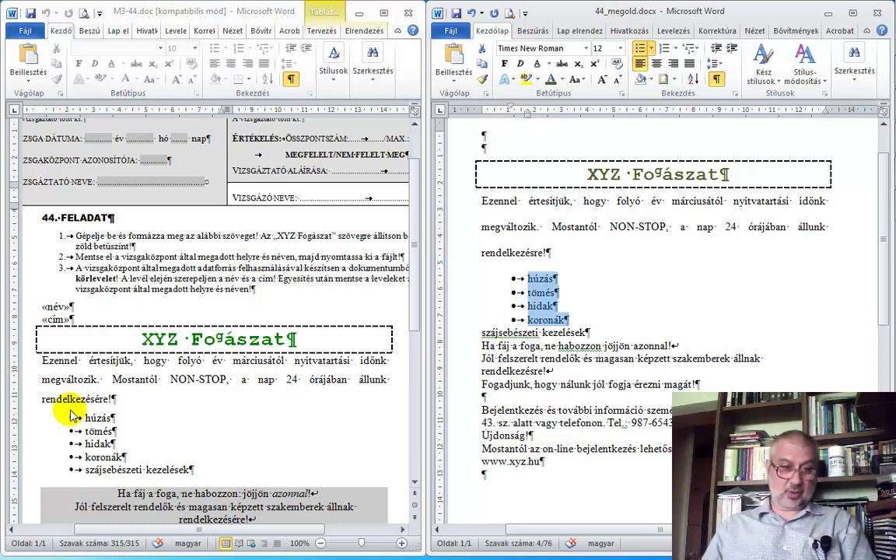
left_click(415, 484)
left_click(416, 483)
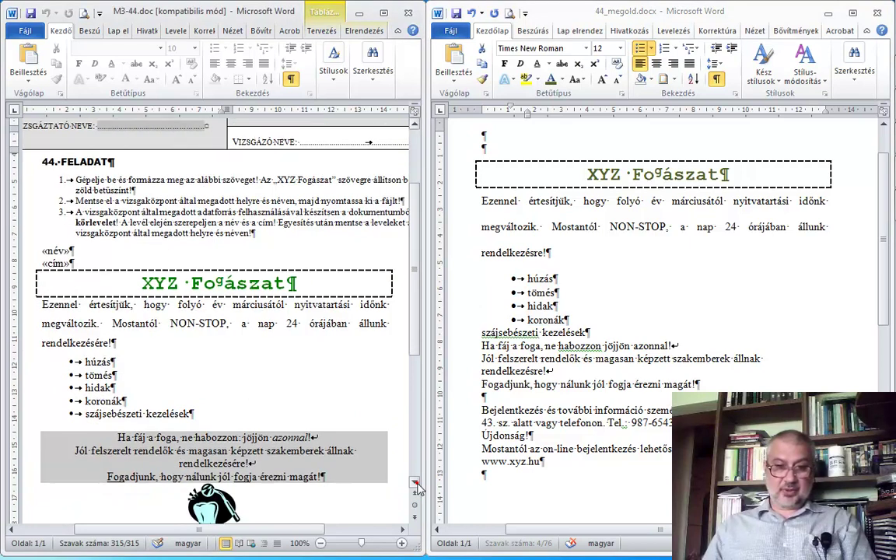
left_click(415, 483)
Format-paint koronák's bullet formatting onto the szájsebészeti kezelések line
left_click(491, 346)
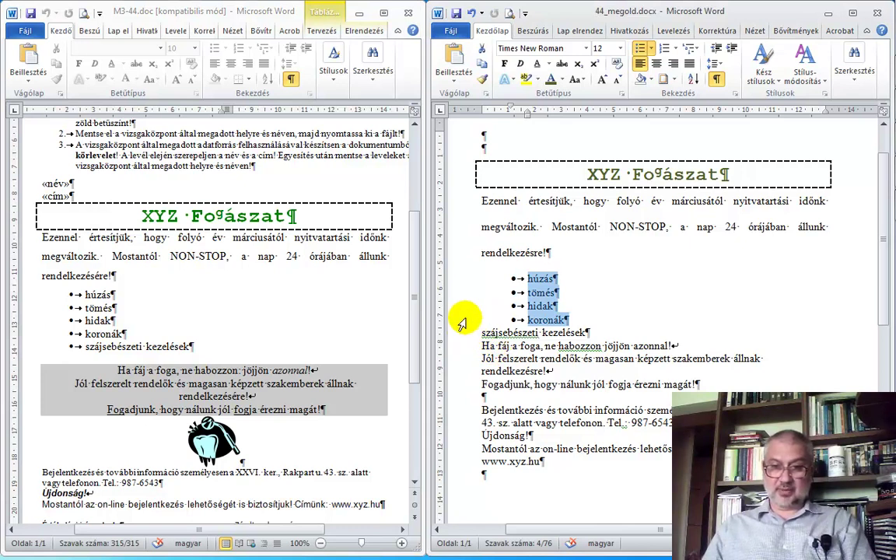
left_click(465, 320)
left_click(483, 79)
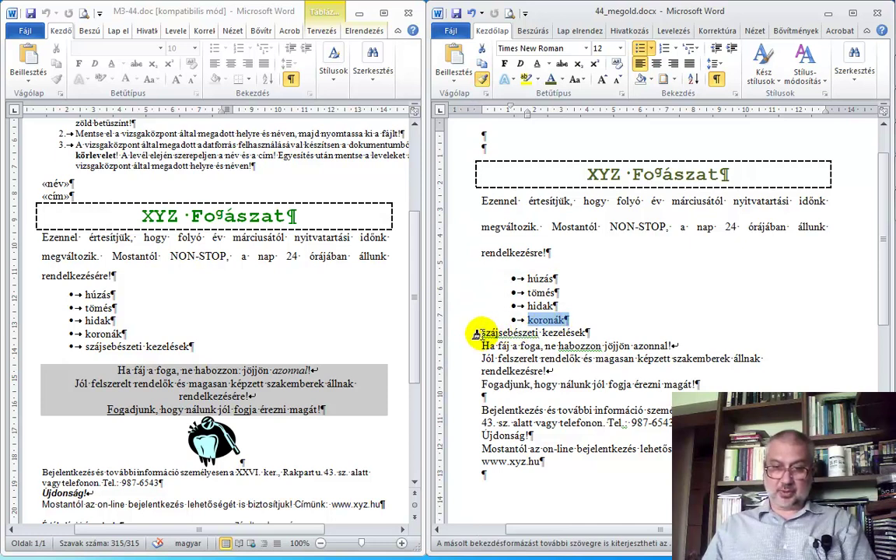
left_click_drag(476, 333, 584, 333)
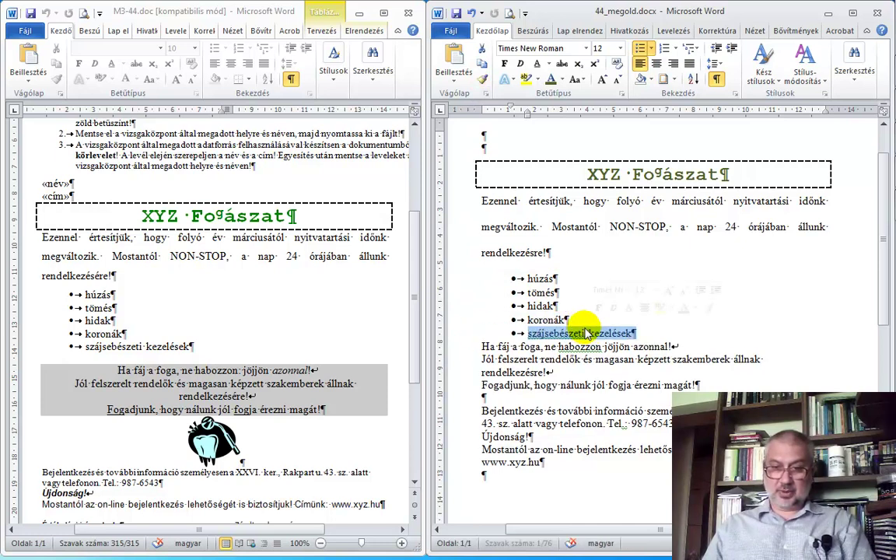
left_click(560, 346)
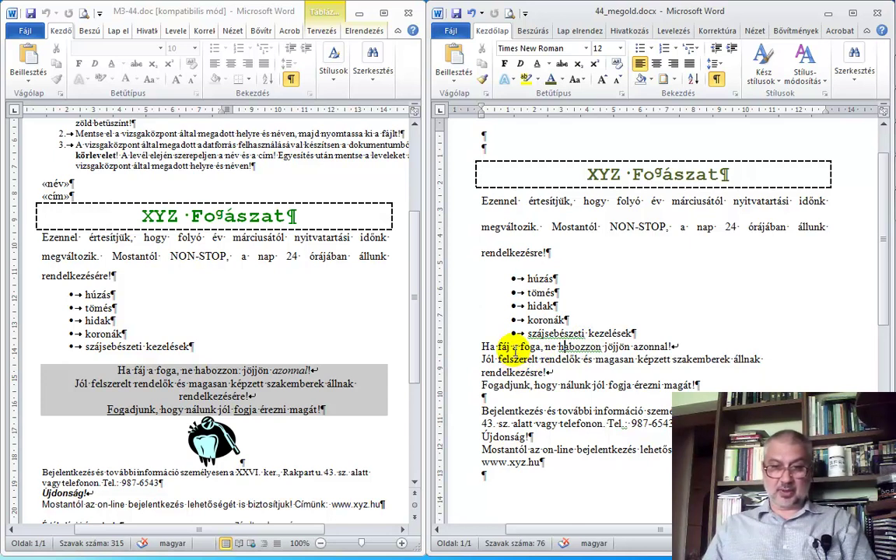
Center the 'Ha fáj a foga…' paragraph and raise its Spacing Before
left_click(518, 357)
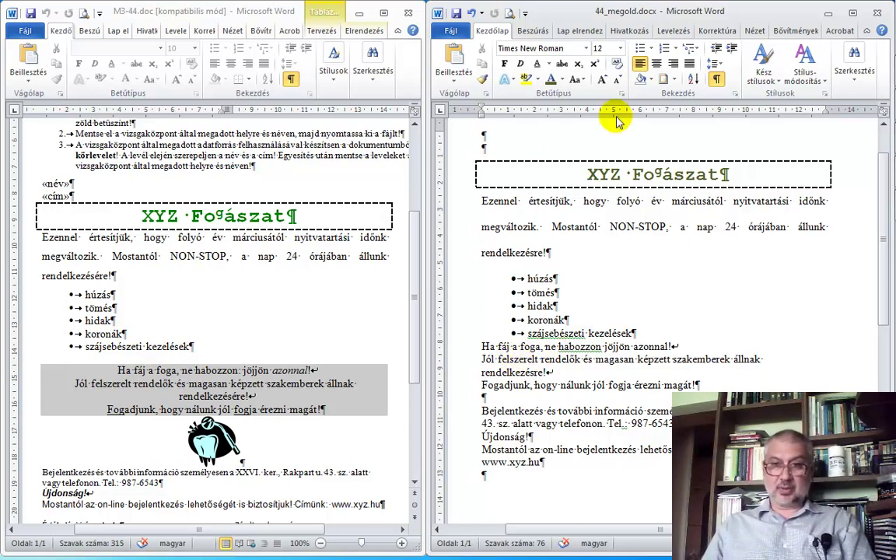
left_click(657, 67)
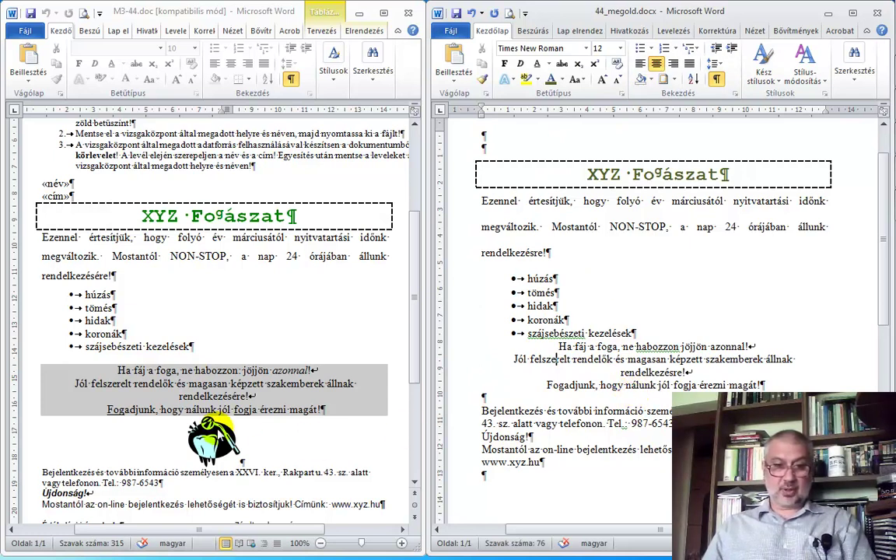
left_click(594, 359)
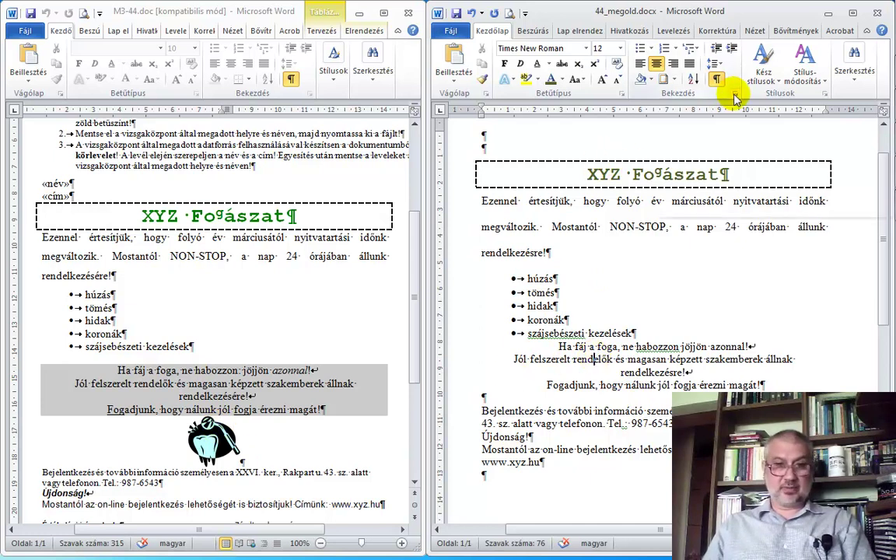
left_click(734, 94)
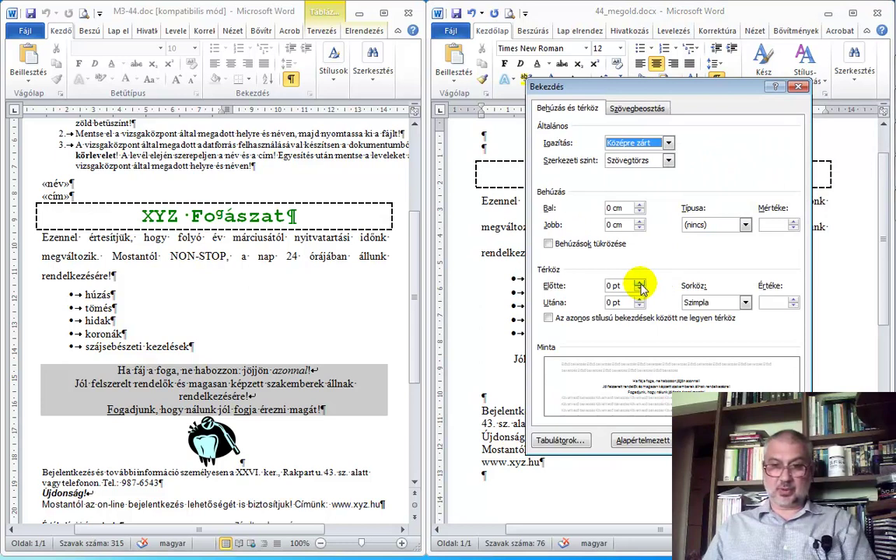
left_click(639, 284)
left_click(640, 284)
key("Return")
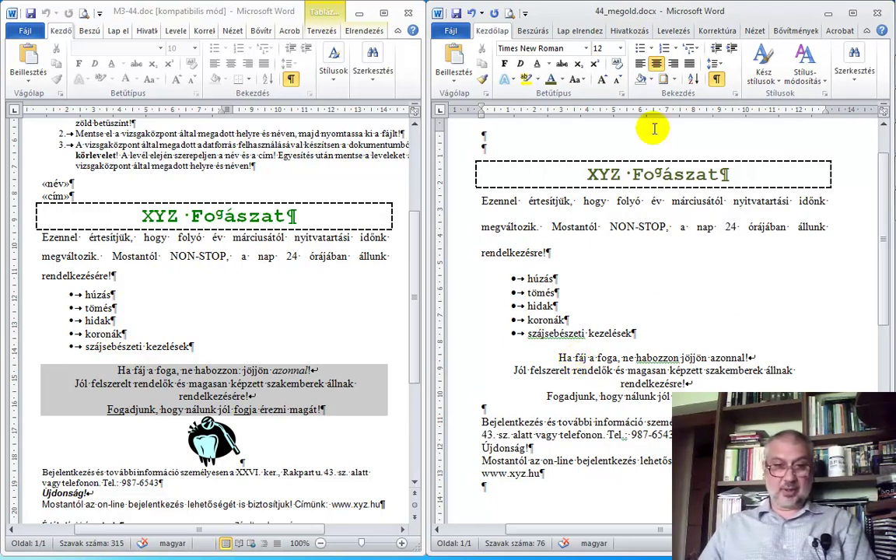
Give the centred block a grey paragraph fill with a clear pattern via Borders and Shading
left_click(674, 80)
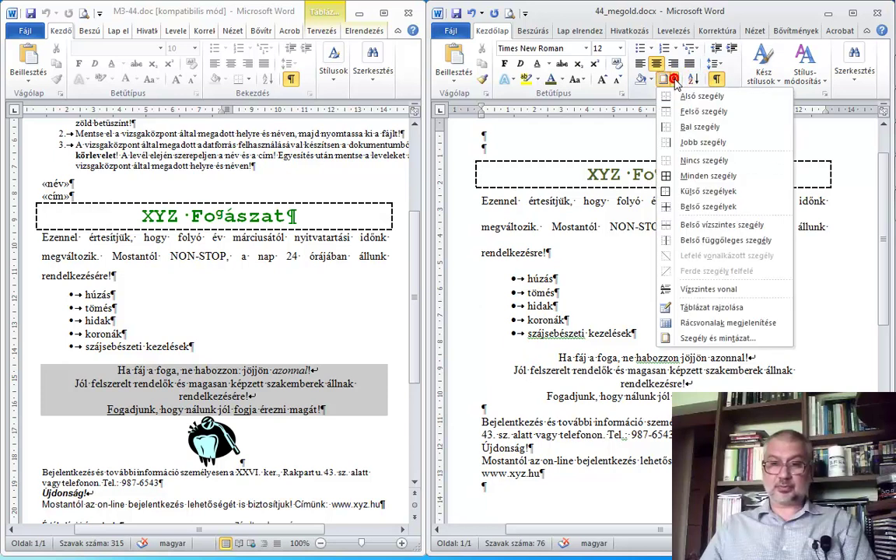
left_click(718, 338)
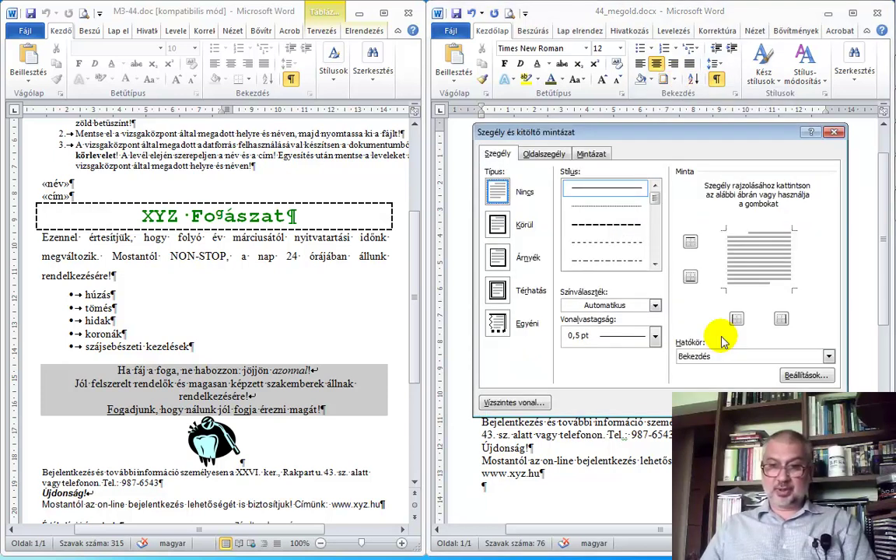
left_click(590, 154)
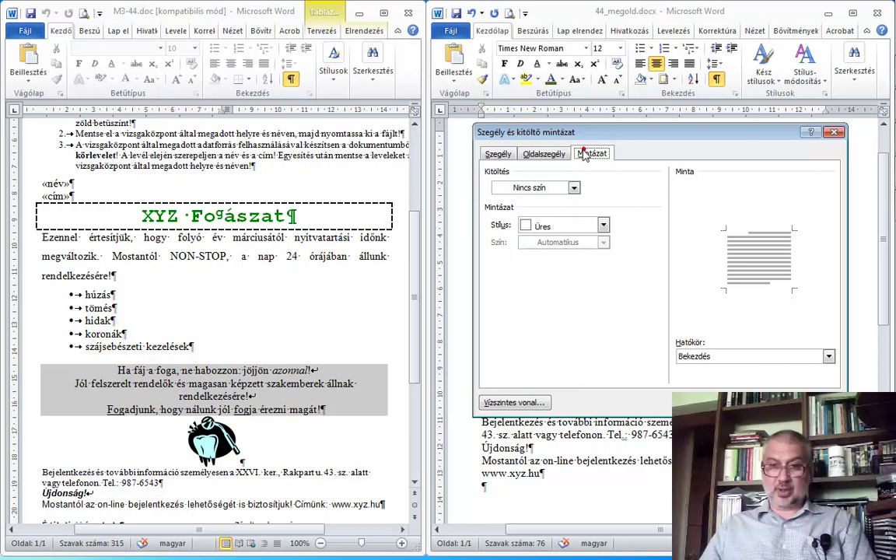
left_click(574, 188)
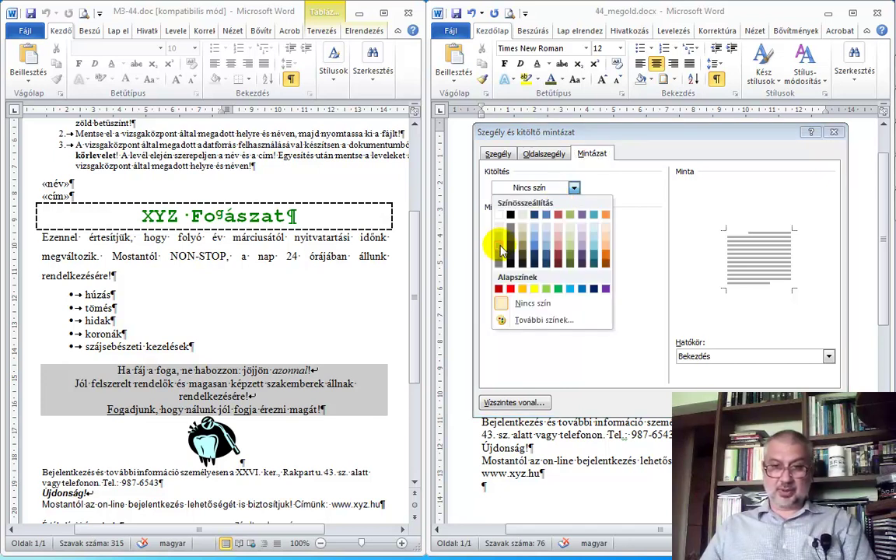
left_click(500, 252)
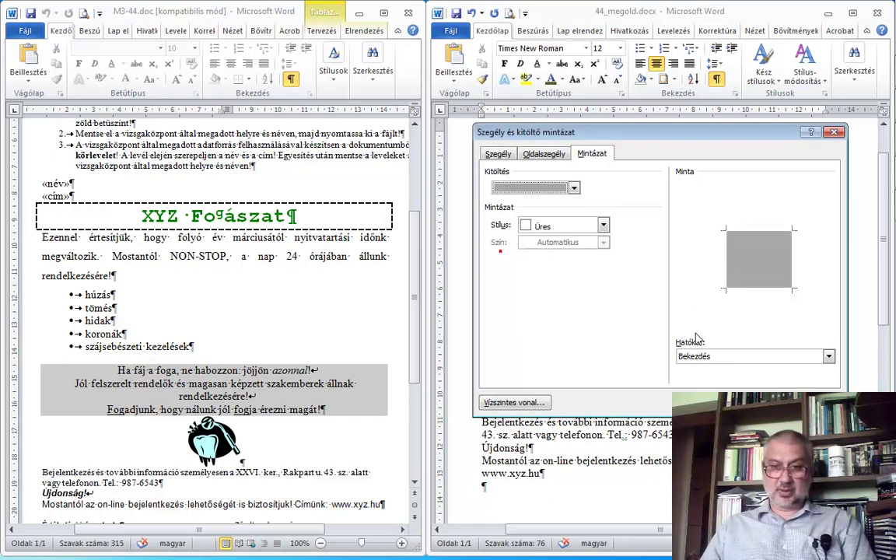
left_click(732, 366)
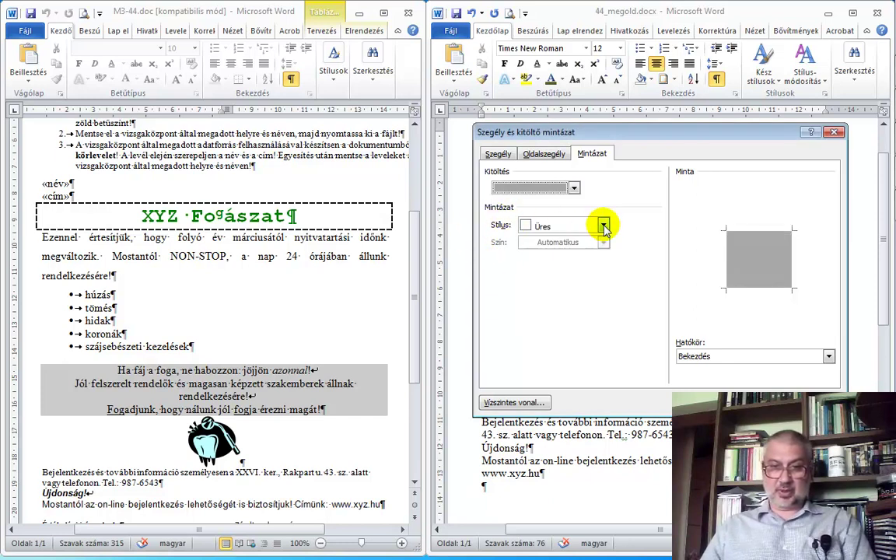
left_click(603, 226)
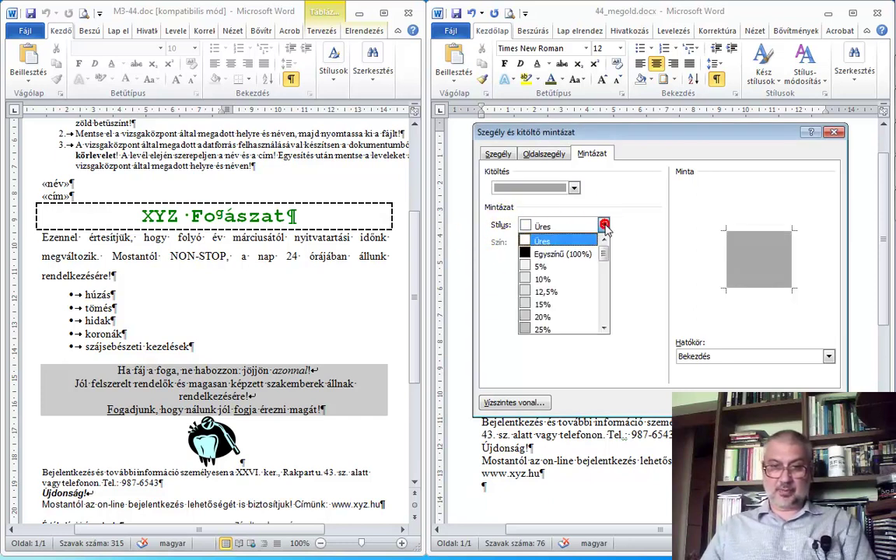
left_click(568, 242)
left_click(575, 188)
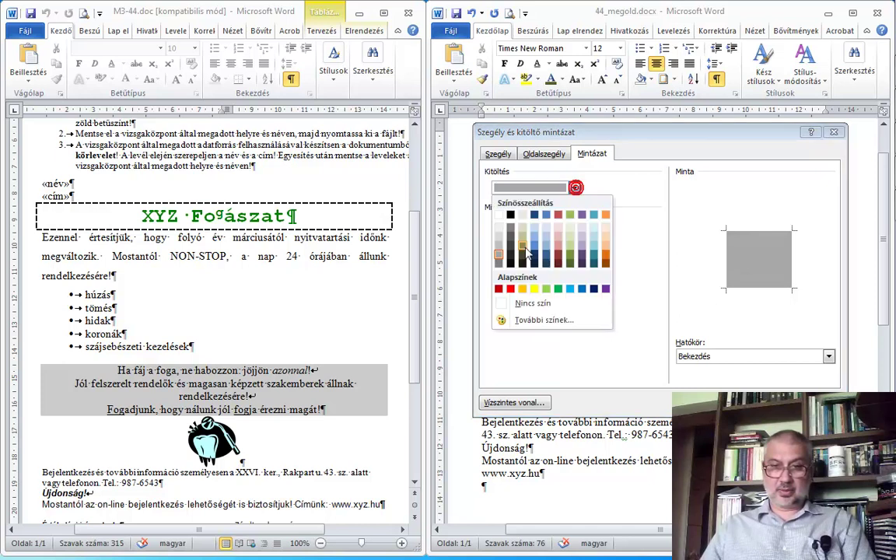
left_click(507, 246)
left_click(501, 248)
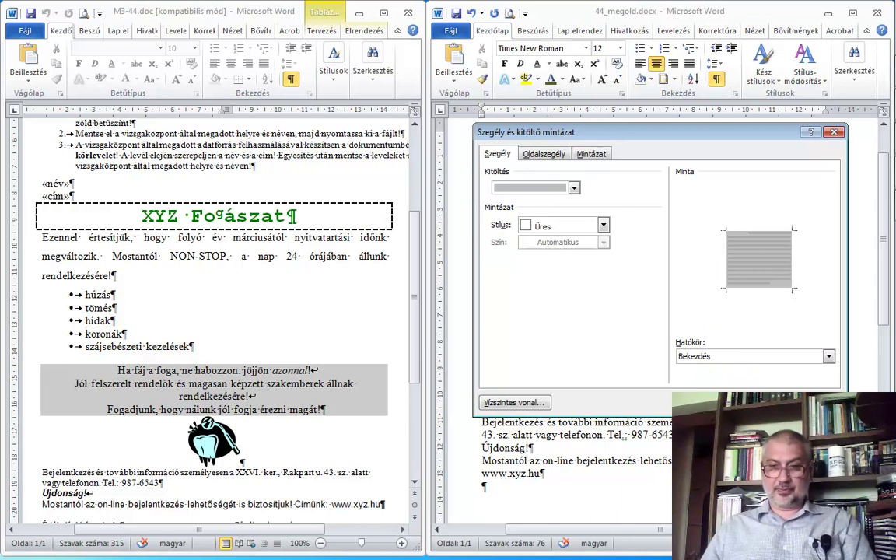
left_click(735, 387)
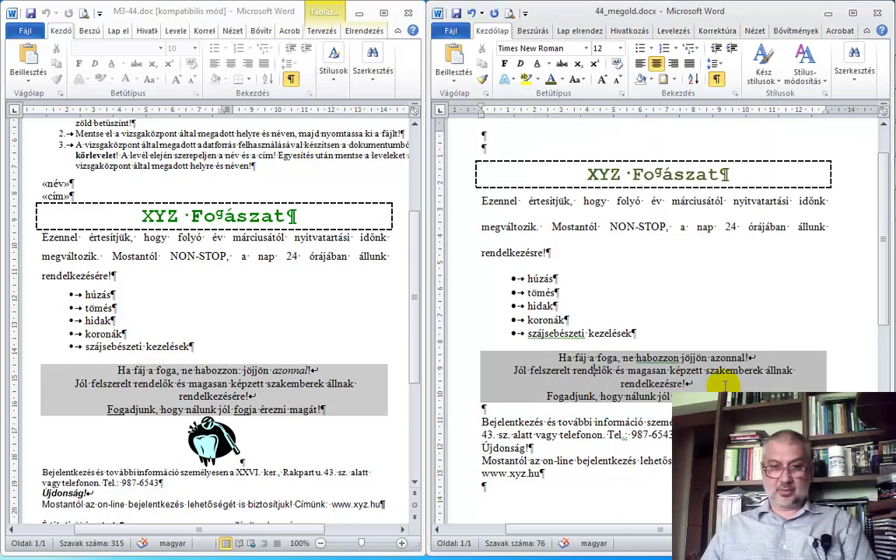
Reapply the grey fill shading to the whole toothache block
triple_click(553, 357)
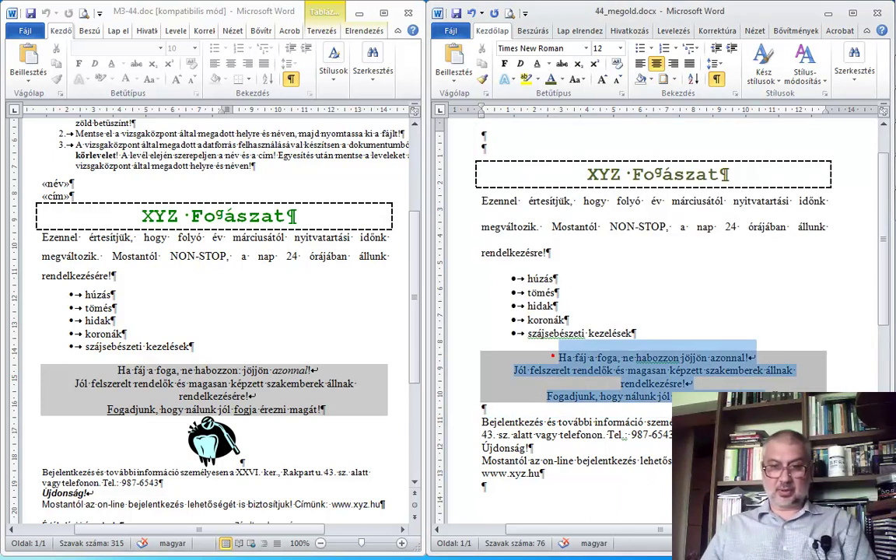
left_click(663, 339)
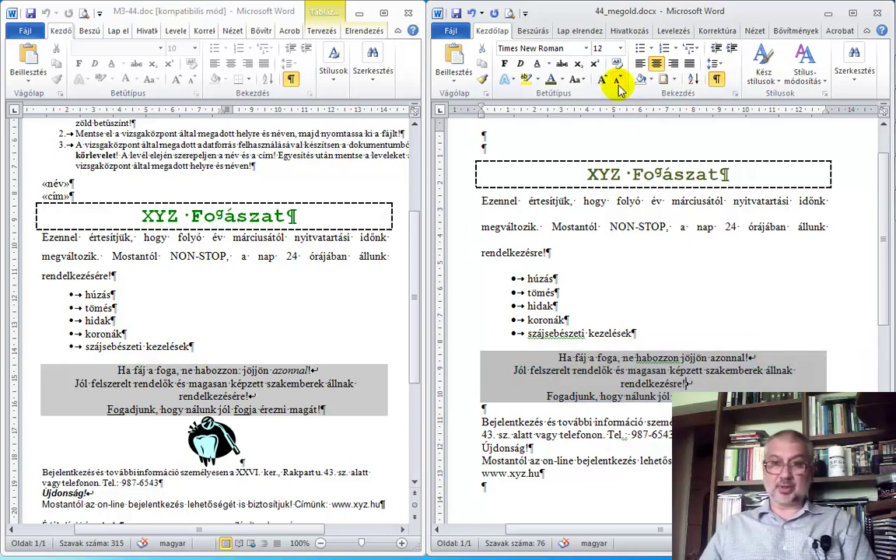
left_click(675, 81)
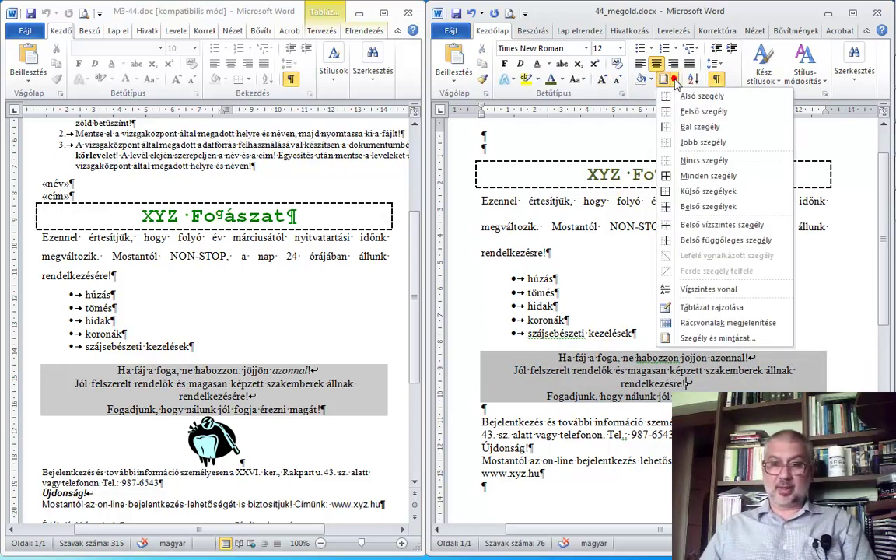
left_click(627, 308)
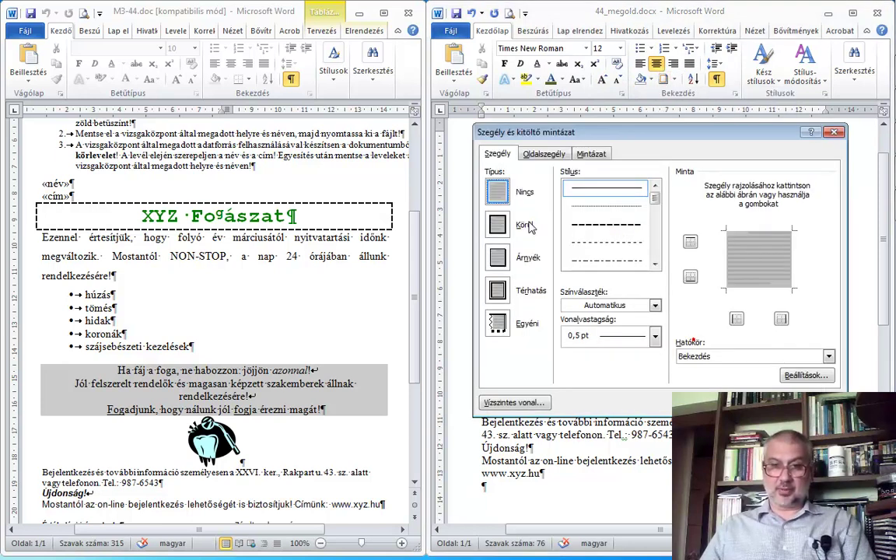
left_click(592, 154)
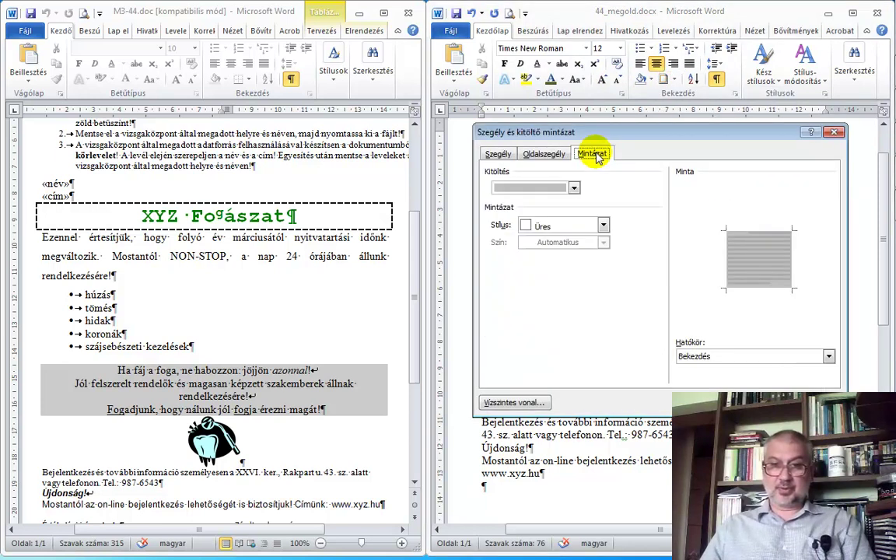
left_click(574, 188)
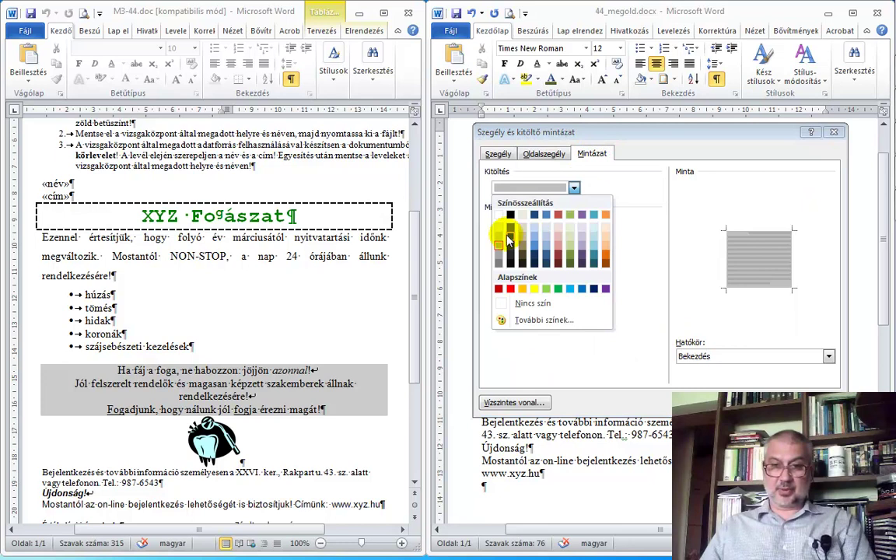
left_click(573, 188)
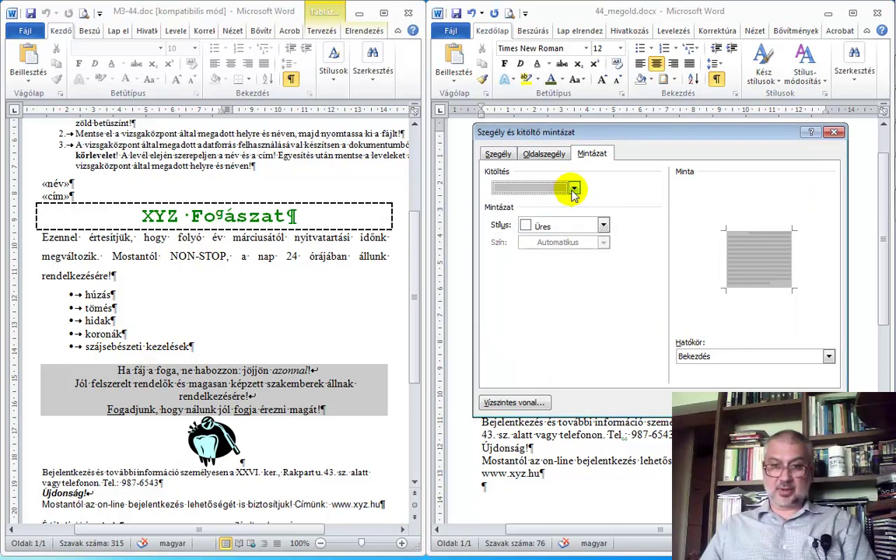
left_click(574, 188)
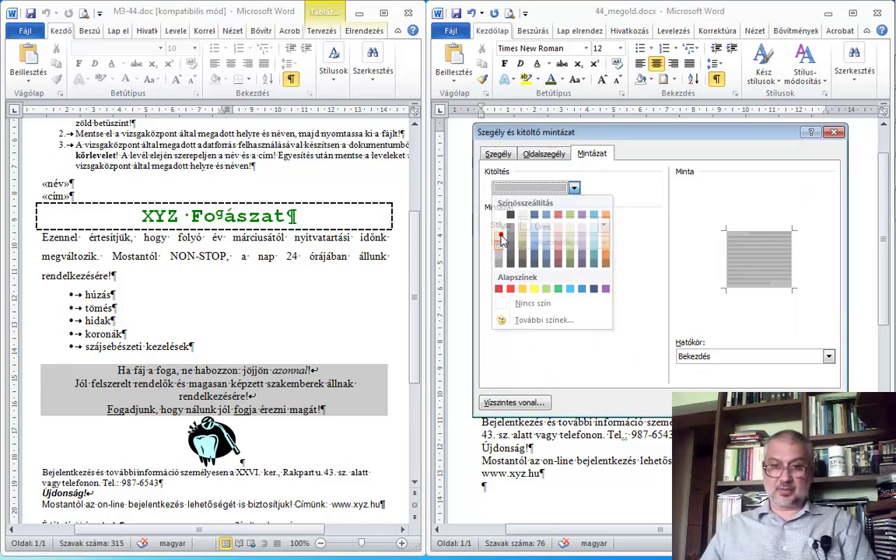
left_click(501, 238)
left_click(747, 402)
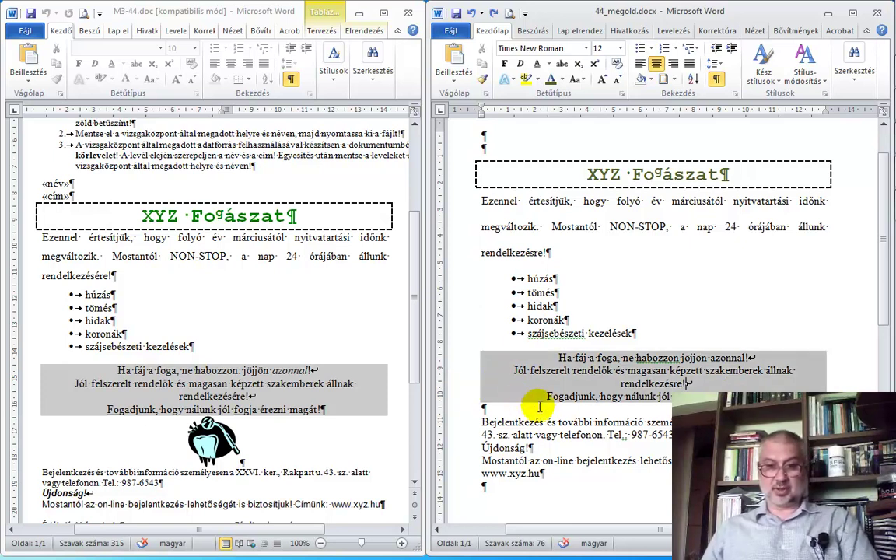
Add an empty line below the shaded block and set the Bejelentkezés contact lines to 10 pt
scroll(540, 415, "down", 3)
left_click(519, 311)
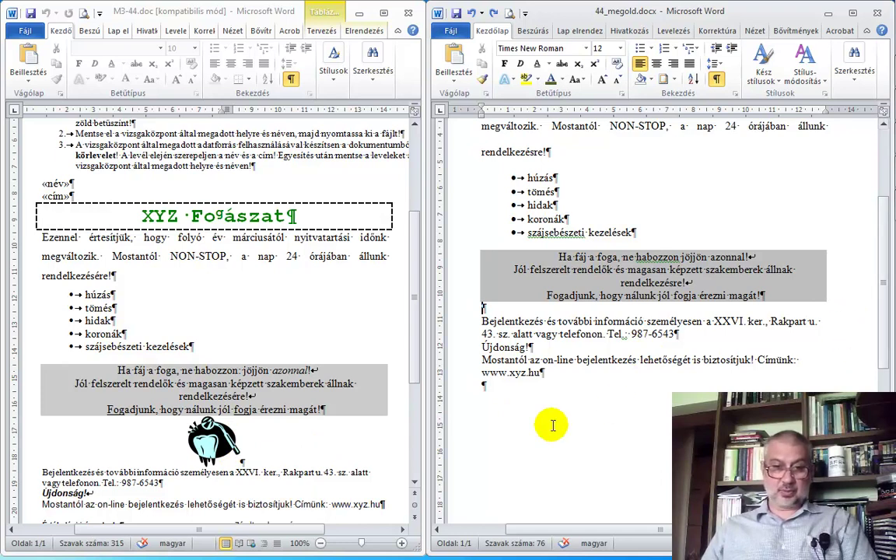
left_click_drag(417, 354, 417, 381)
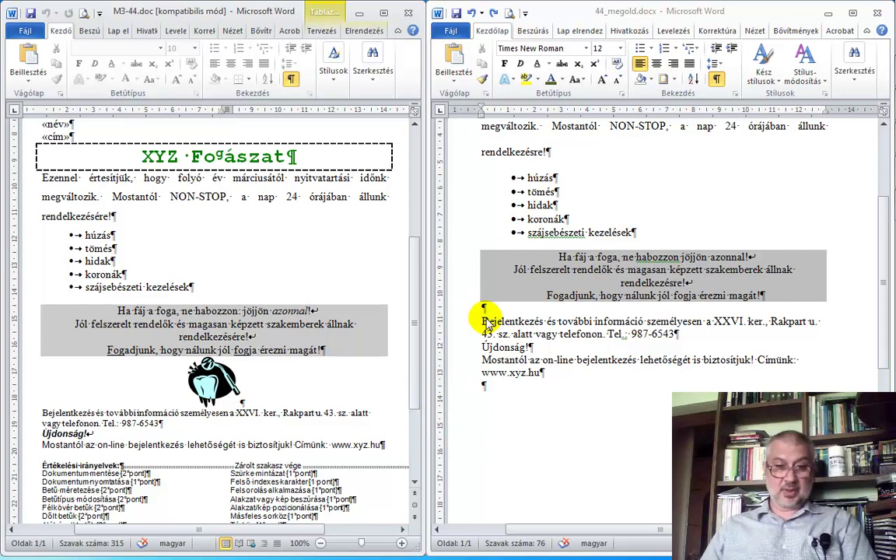
mouse_move(483, 320)
left_mouse_down()
mouse_move(610, 331)
mouse_move(615, 323)
left_mouse_up()
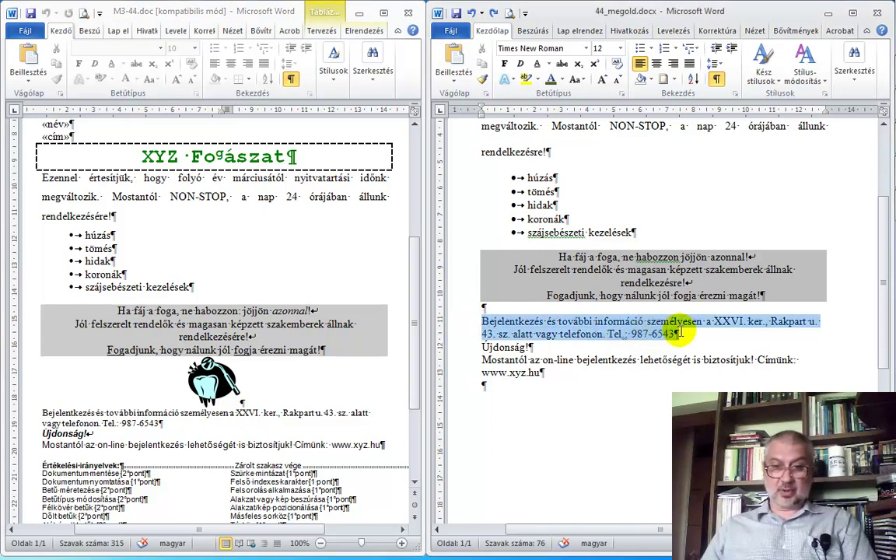
left_click(622, 51)
left_click(604, 84)
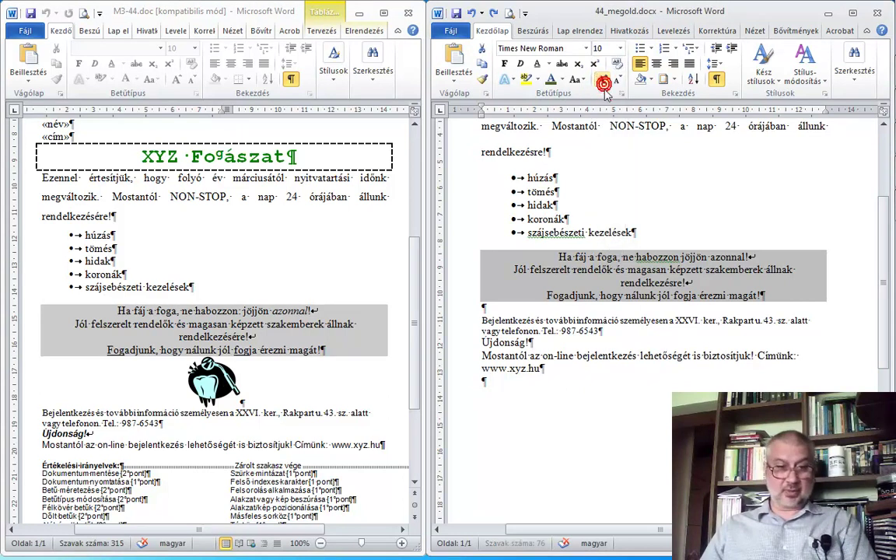
left_click(510, 332)
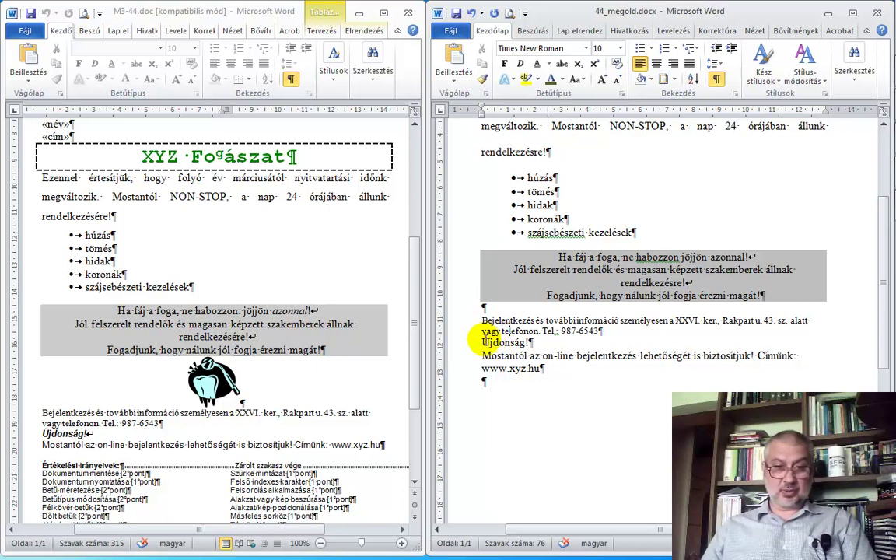
double_click(483, 341)
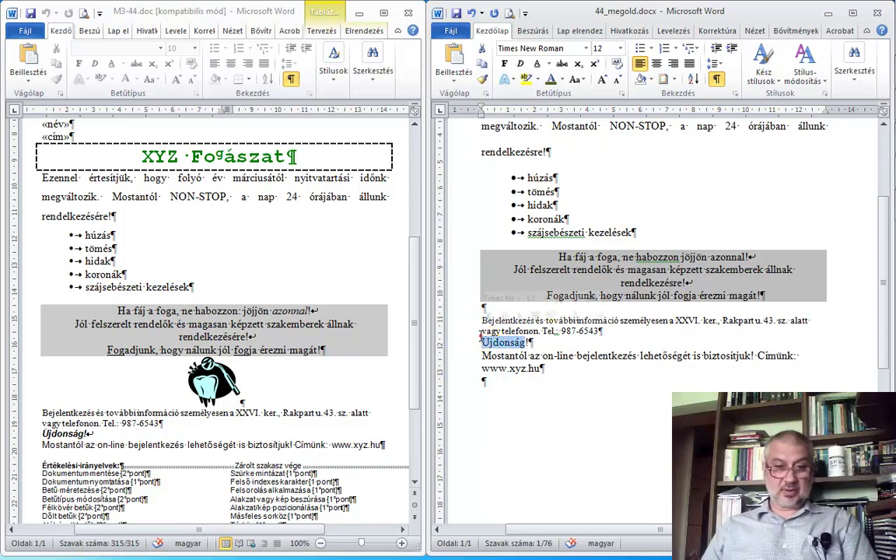
Format the Újdonság heading as Arial Black, 10 pt, italic
left_click(587, 49)
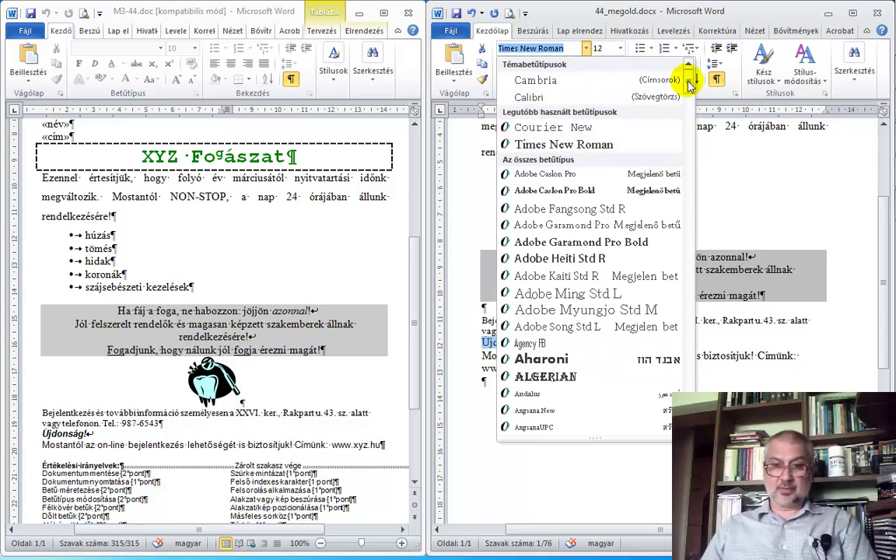
left_click_drag(690, 84, 691, 99)
left_click(692, 100)
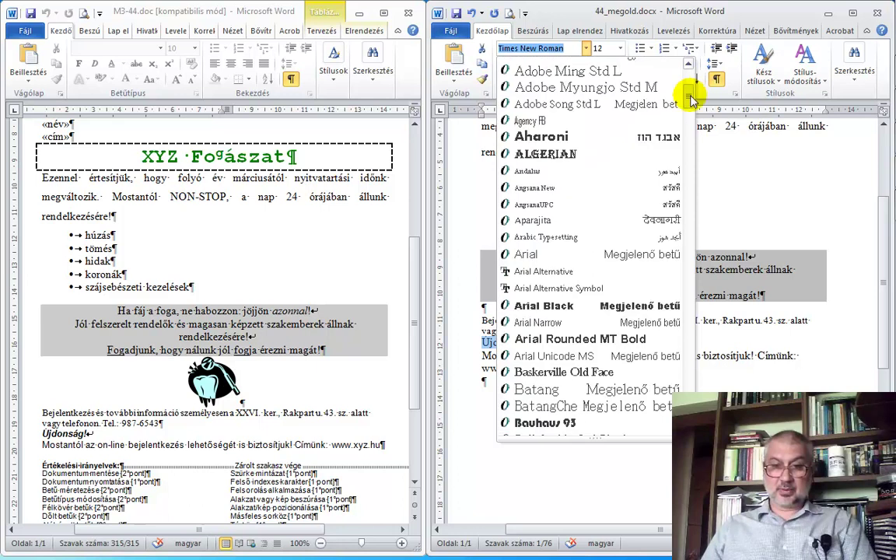
left_click_drag(692, 99, 692, 103)
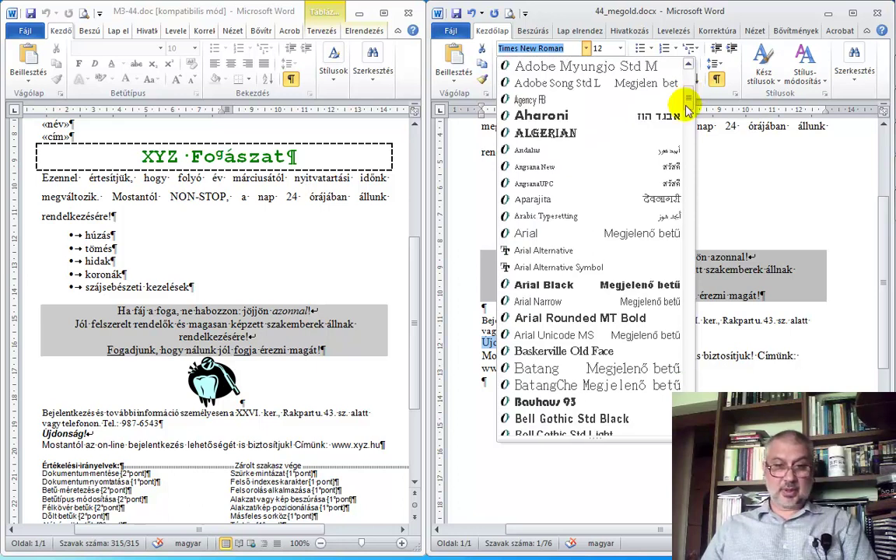
left_click(539, 287)
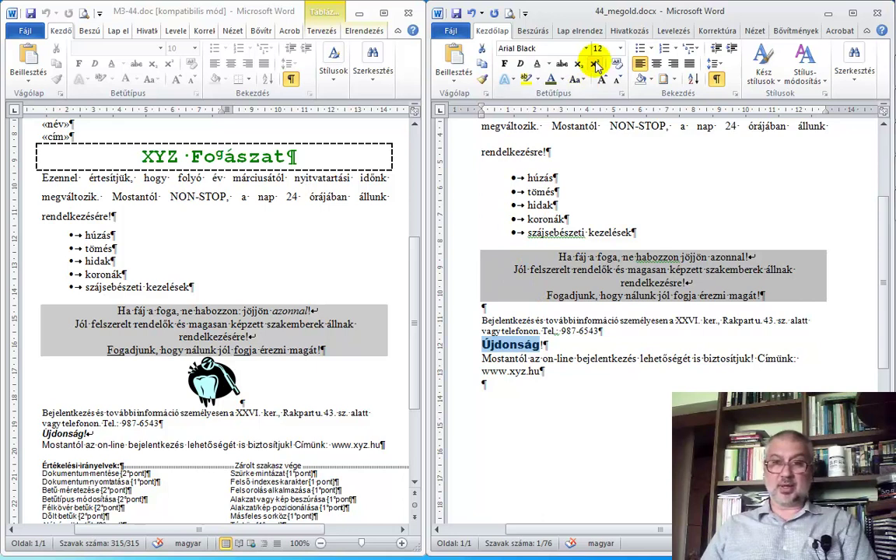
left_click(620, 48)
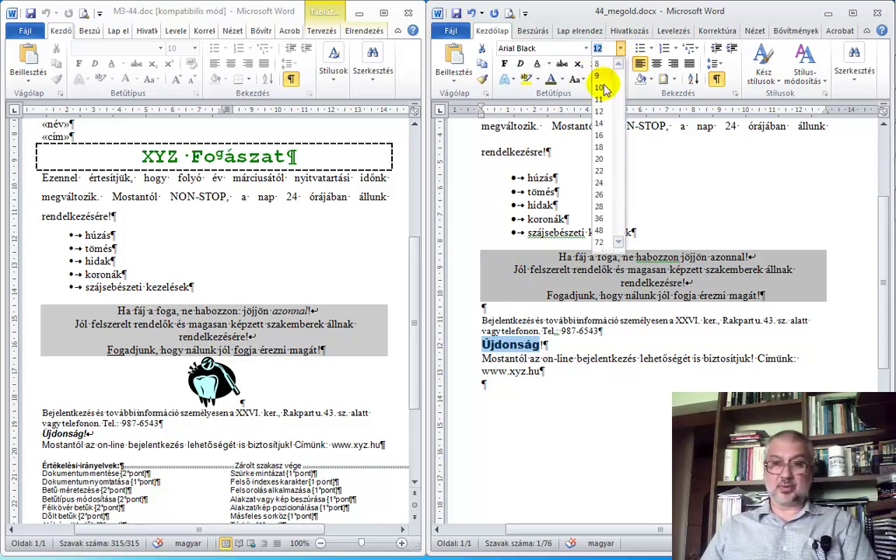
left_click(603, 87)
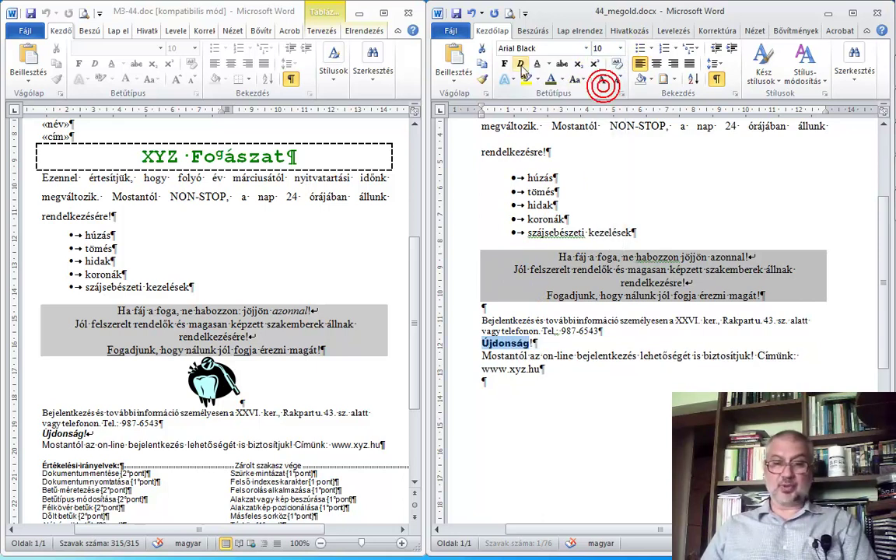
left_click(521, 64)
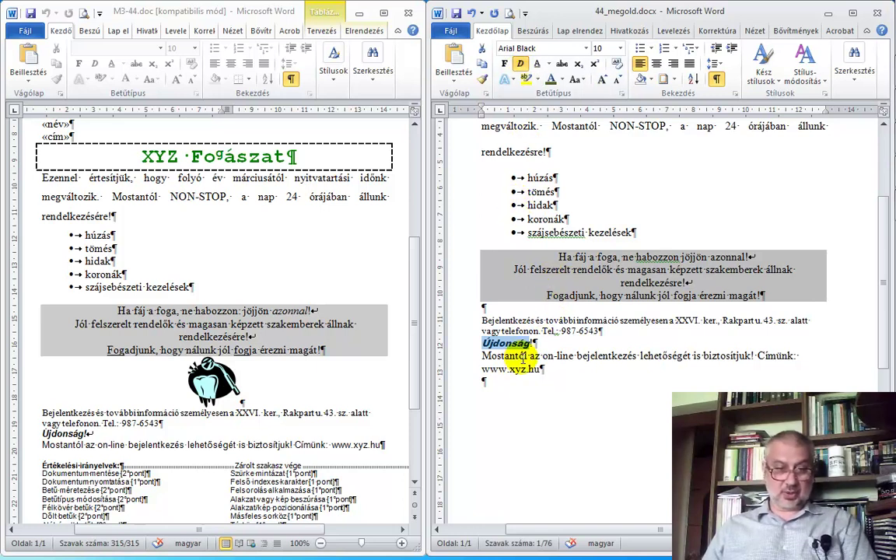
left_click_drag(482, 356, 547, 370)
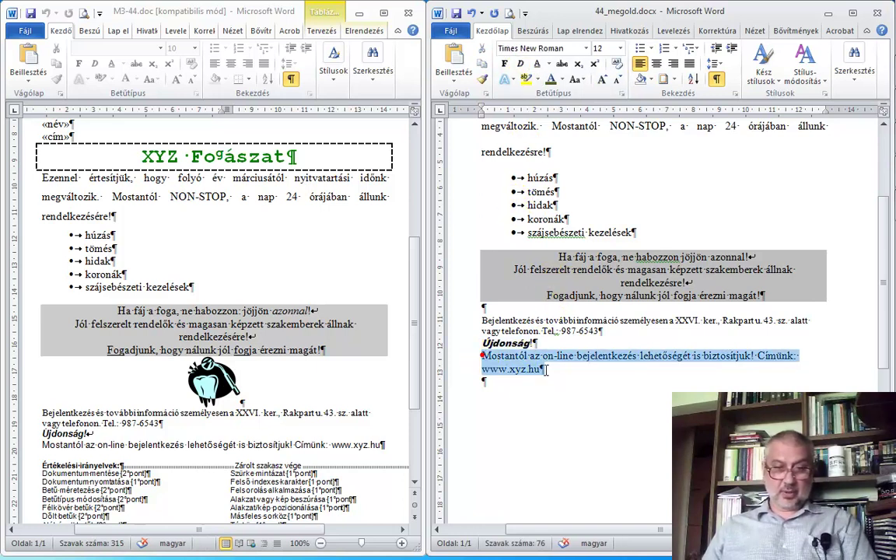
Set the 'Mostantól az on-line…' paragraph under Újdonság to Arial, 10 pt
left_click(585, 49)
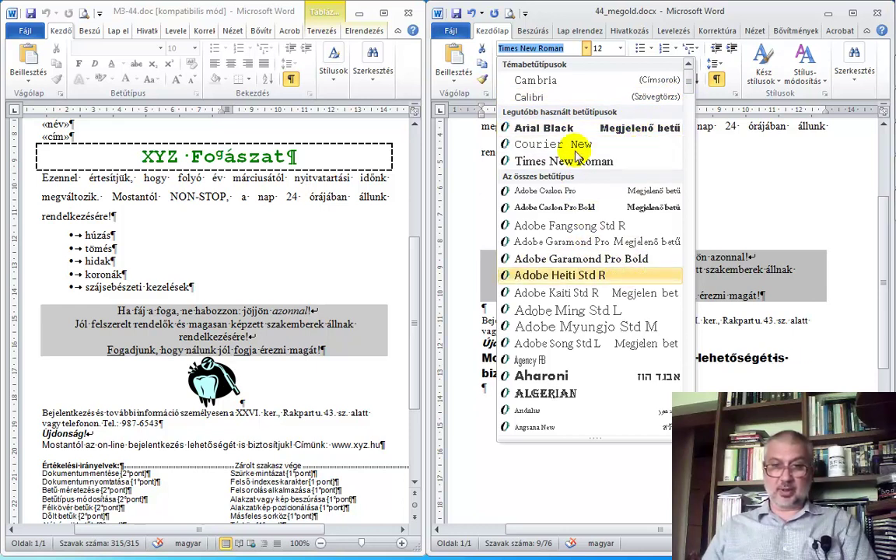
left_click(520, 128)
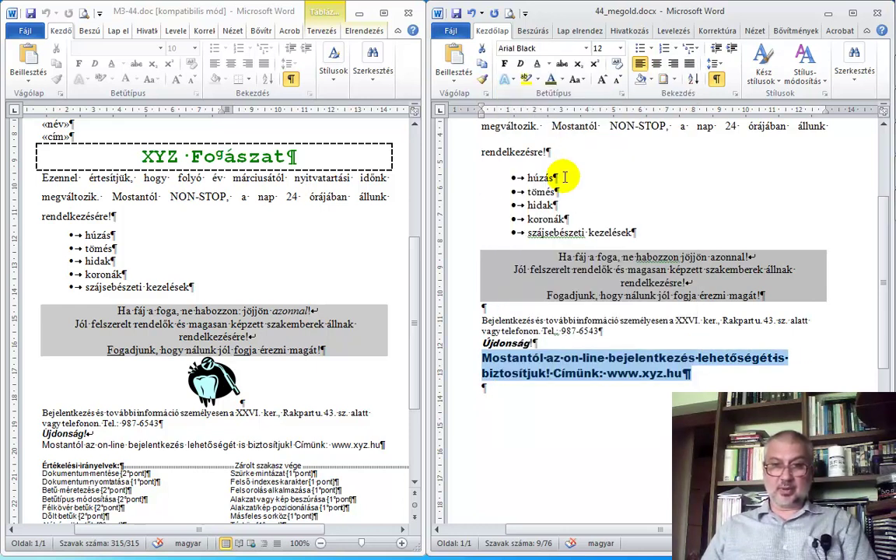
left_click(587, 49)
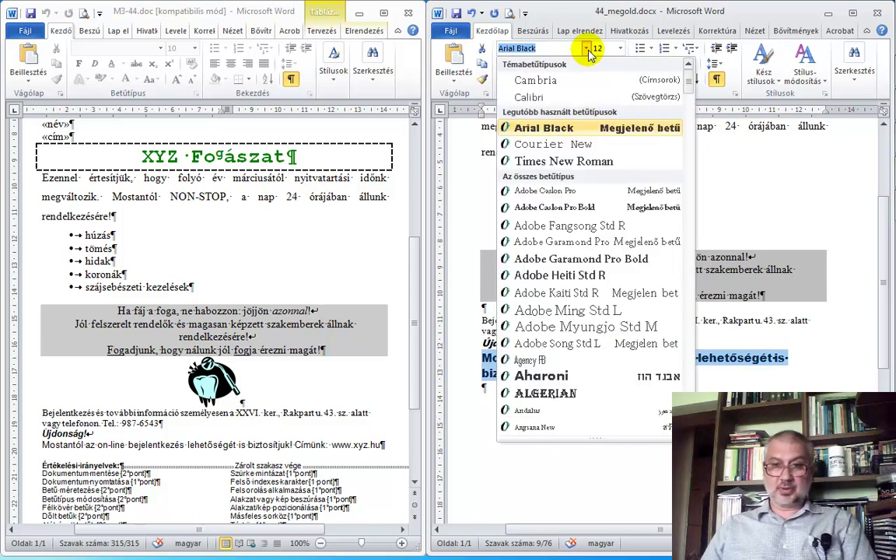
left_click_drag(688, 82, 690, 113)
left_click(635, 132)
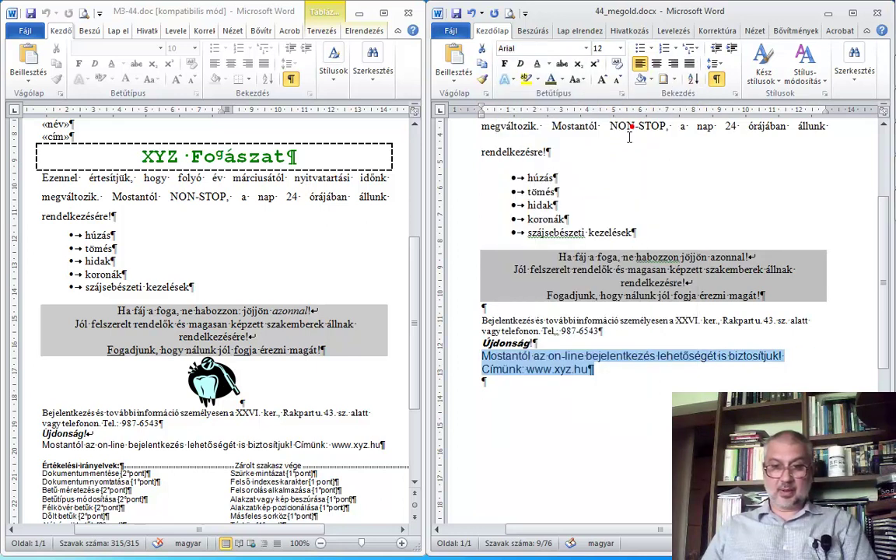
left_click(619, 49)
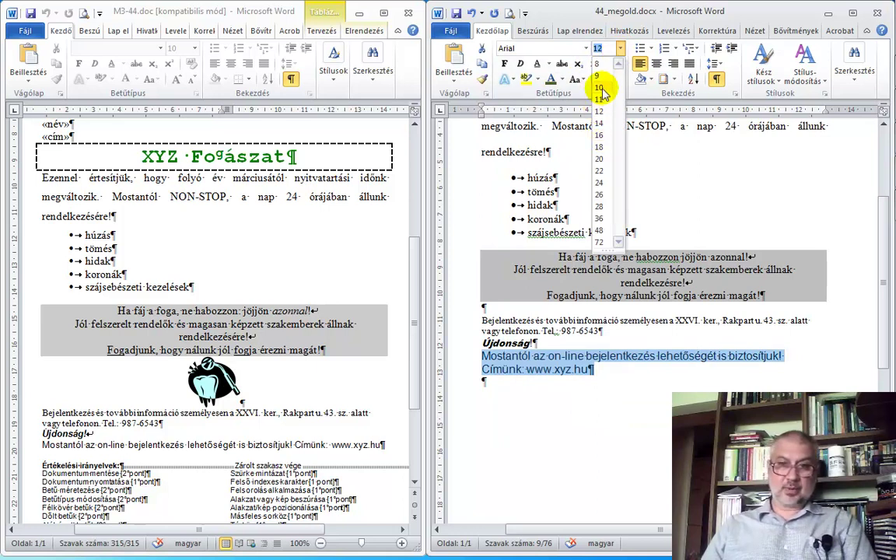
left_click(602, 88)
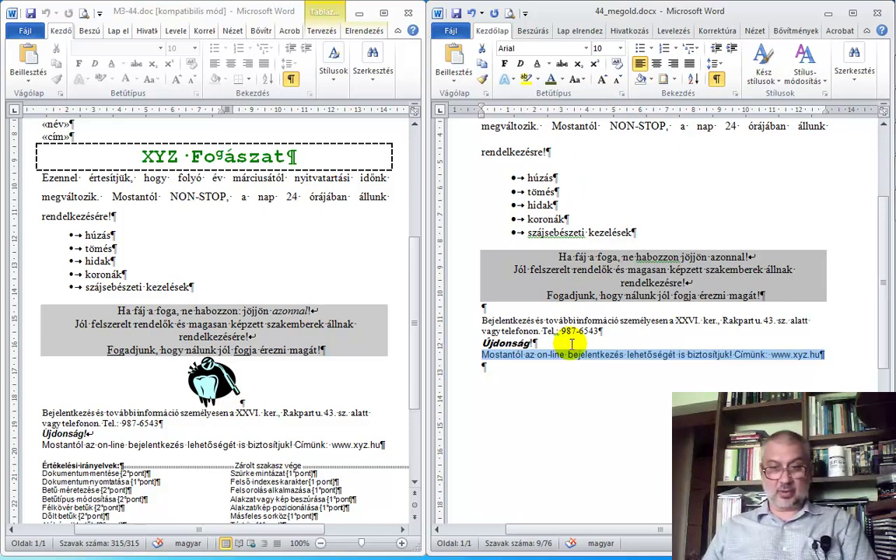
left_click(572, 344)
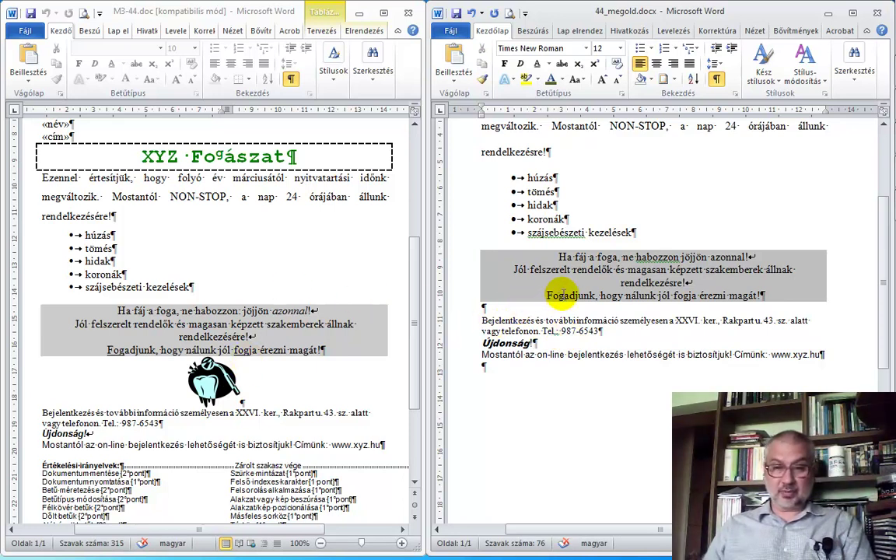
Underline 'Foga' in Fogadjunk and 'fog' in fogja in the grey box
left_click_drag(562, 295, 564, 296)
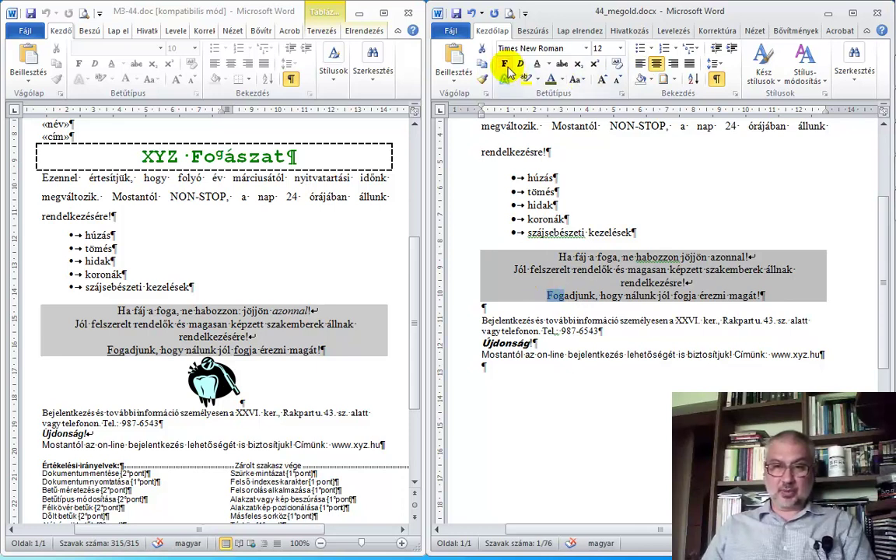
left_click(537, 63)
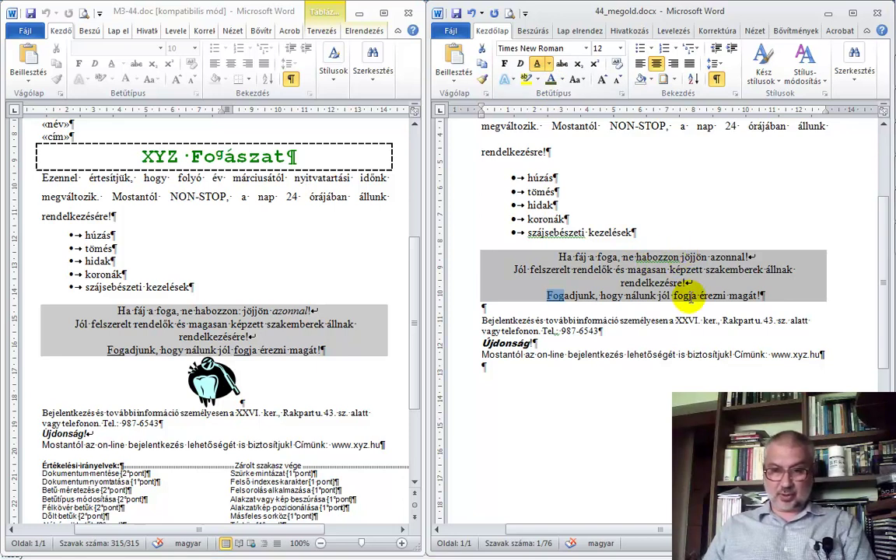
left_click_drag(674, 297, 691, 297)
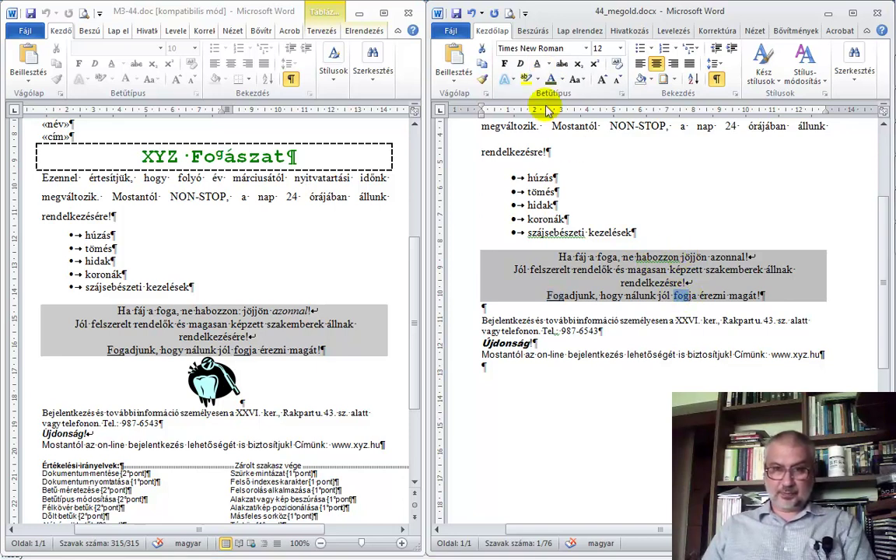
left_click(537, 64)
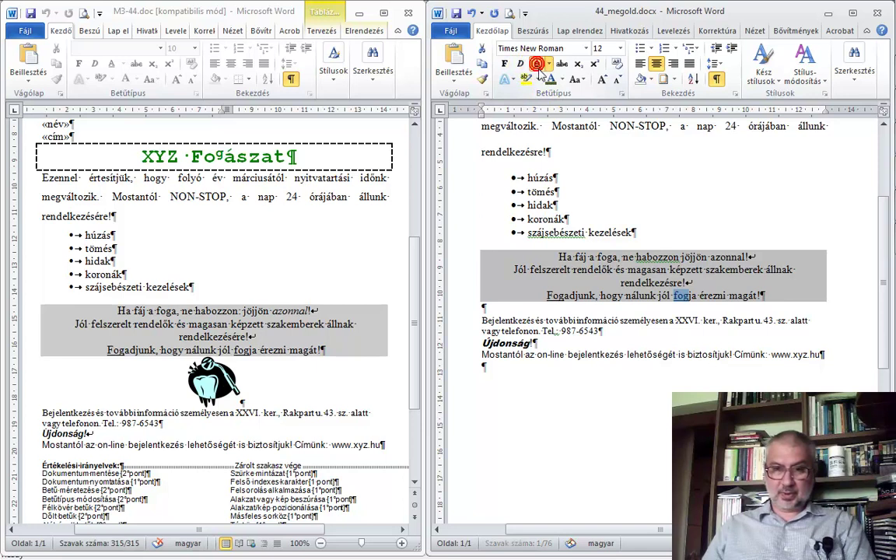
Italicise the word 'azonnal' in the grey box, matching the original letter
left_click(343, 318)
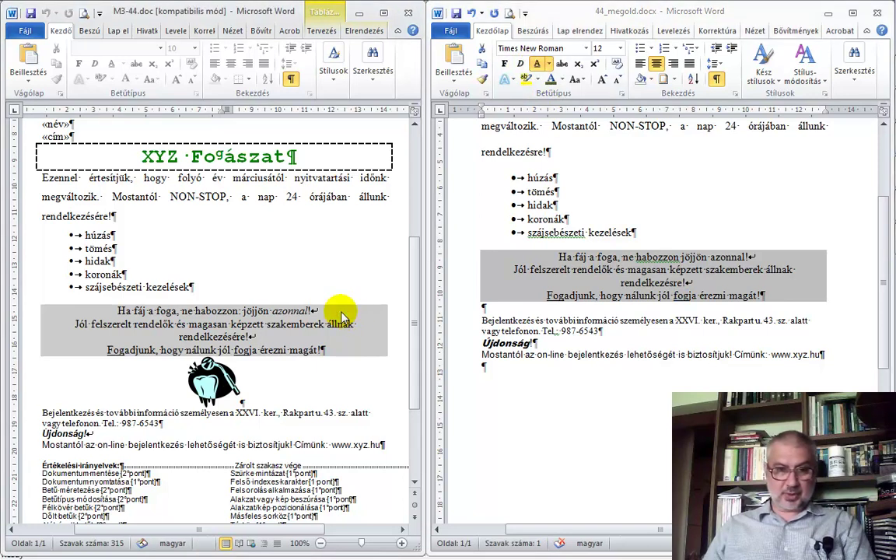
double_click(727, 257)
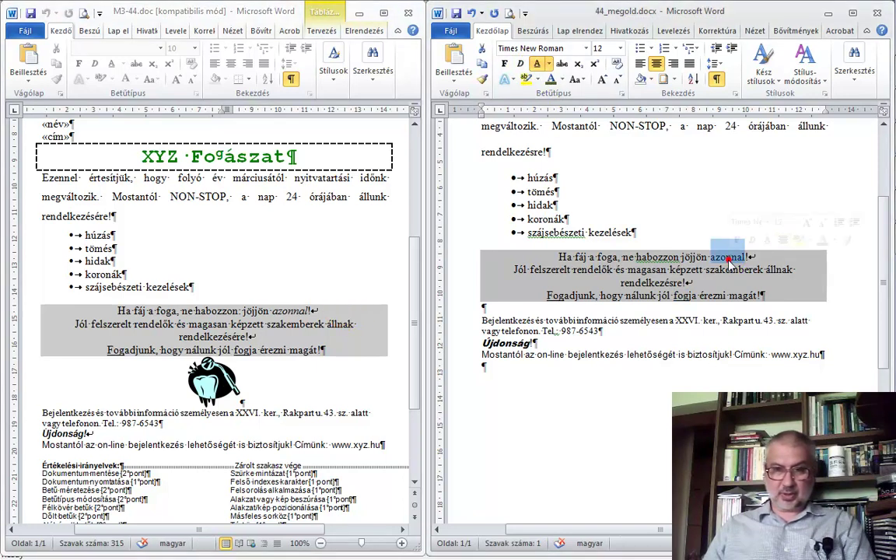
left_click(521, 64)
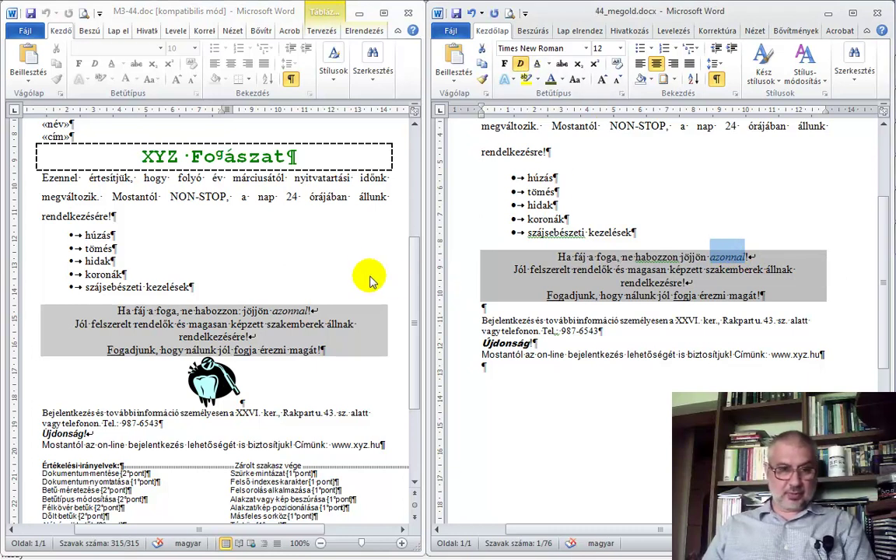
Save the 44_megold letter
scroll(369, 279, "up", 2)
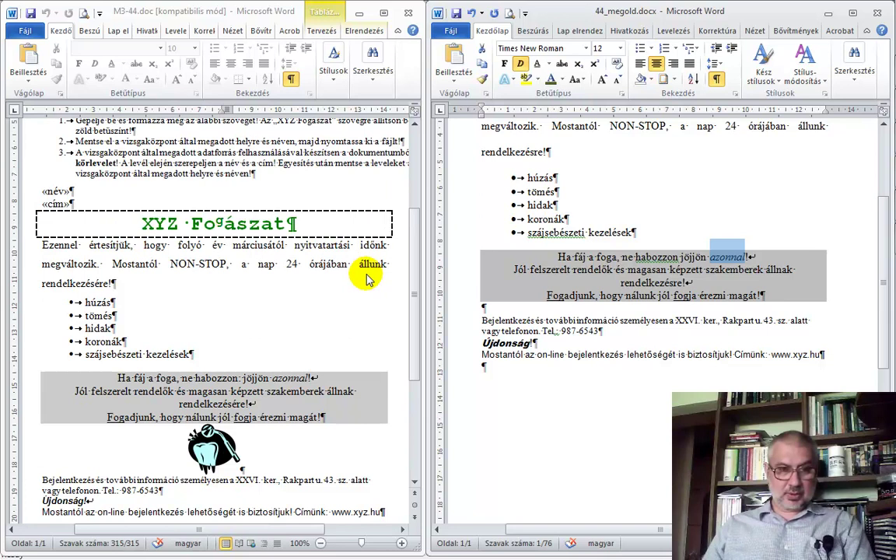
scroll(369, 279, "down", 1)
scroll(379, 281, "down", 1)
scroll(381, 284, "down", 1)
scroll(379, 284, "up", 1)
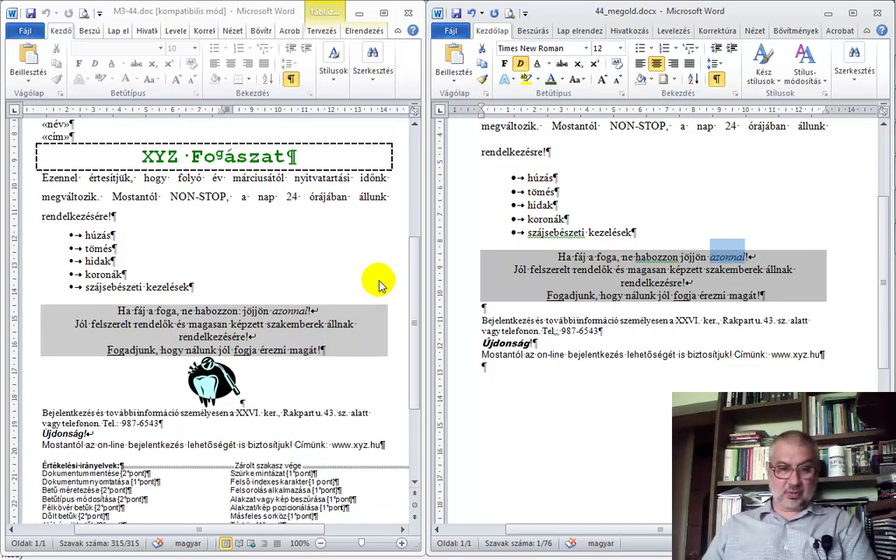
scroll(379, 285, "up", 1)
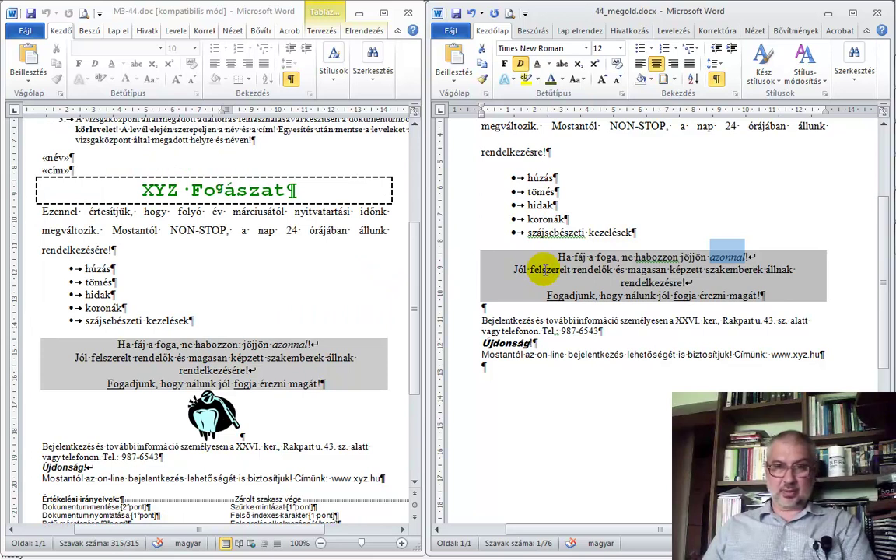
left_click(458, 16)
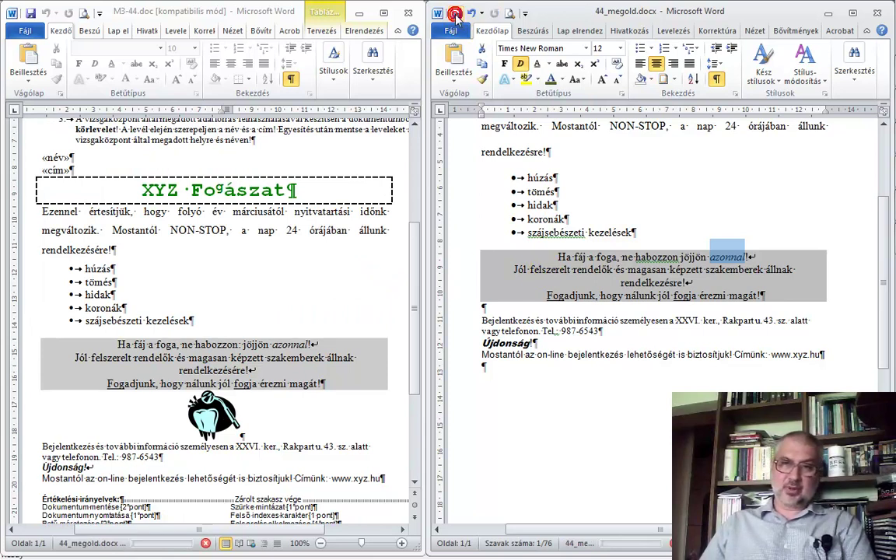